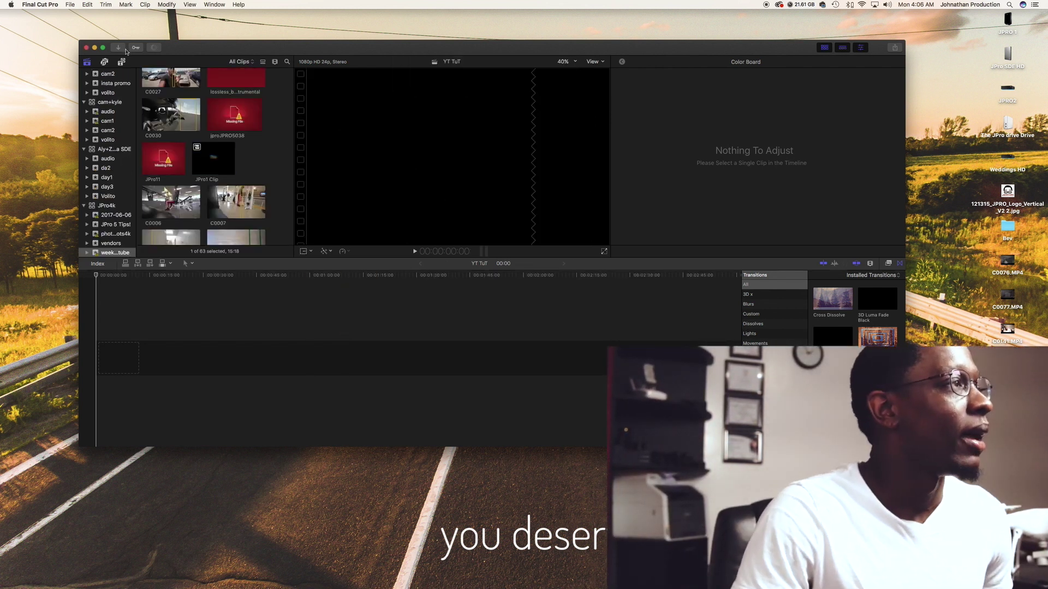
- Make the editor full screen and show the day1 event's wedding clips in the browser
click(103, 47)
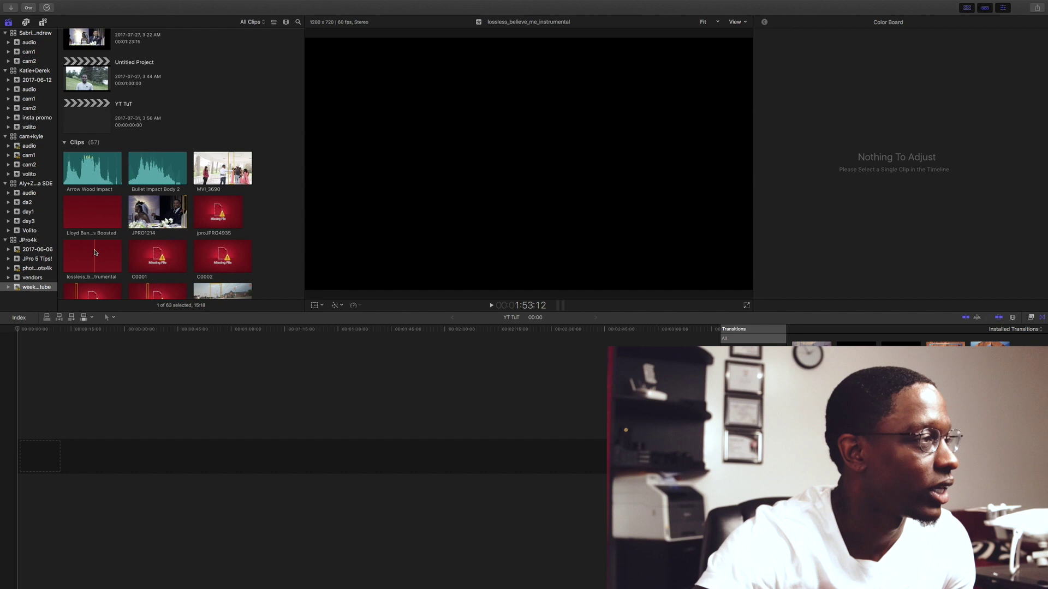
scroll(94, 252, down, 10)
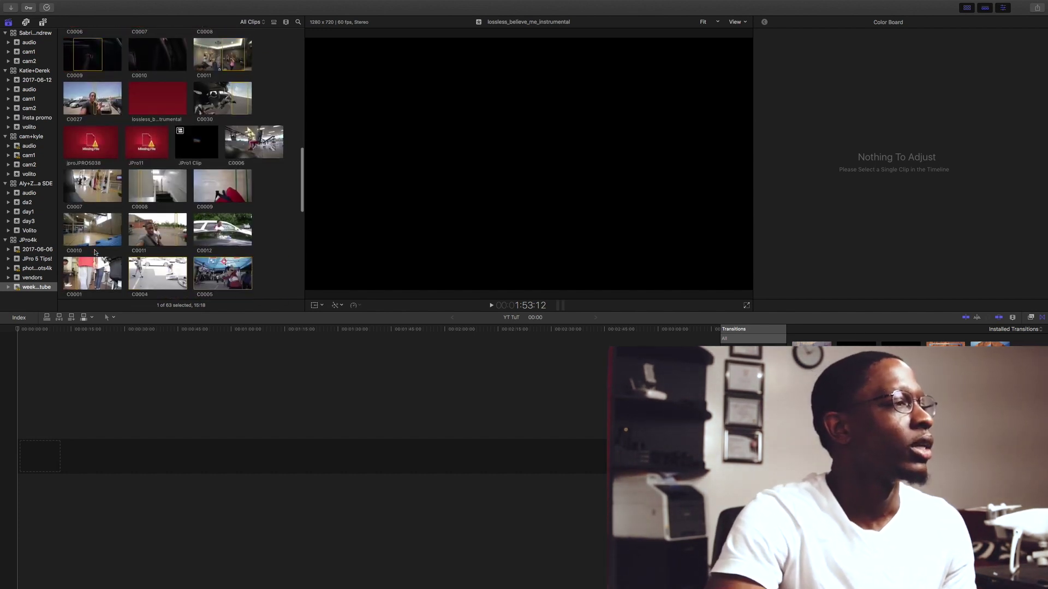
scroll(94, 253, up, 10)
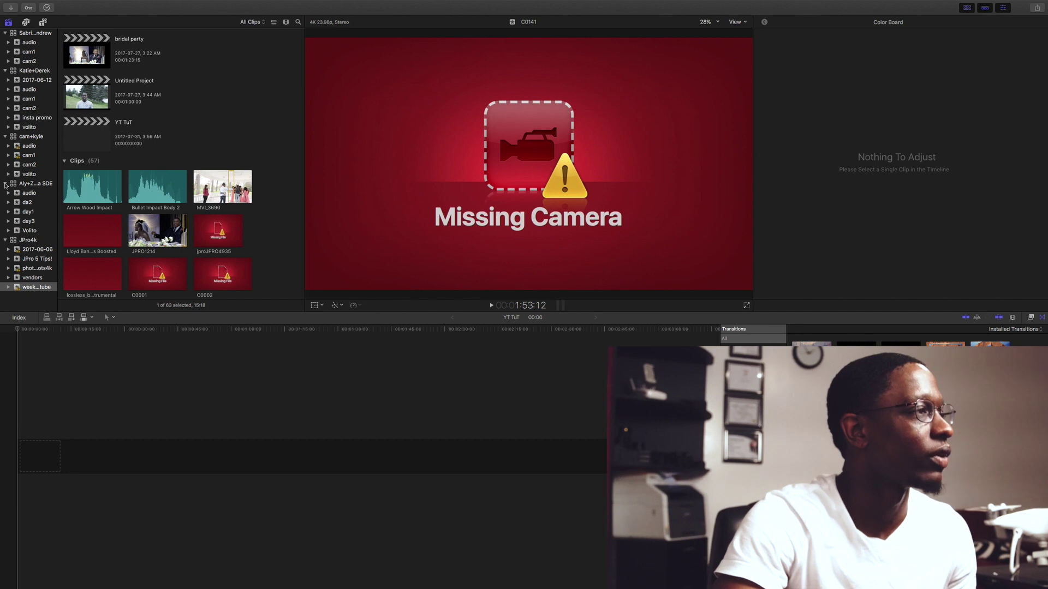
click(27, 213)
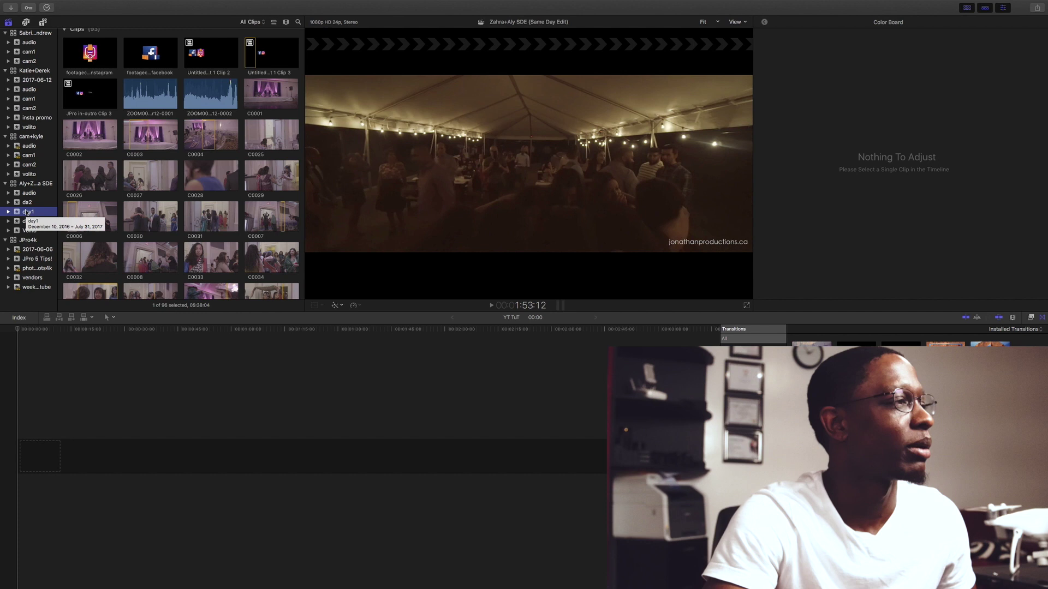
- Create a 1080p HD 24p project named 'cutting it up' in the day1 event
right_click(25, 212)
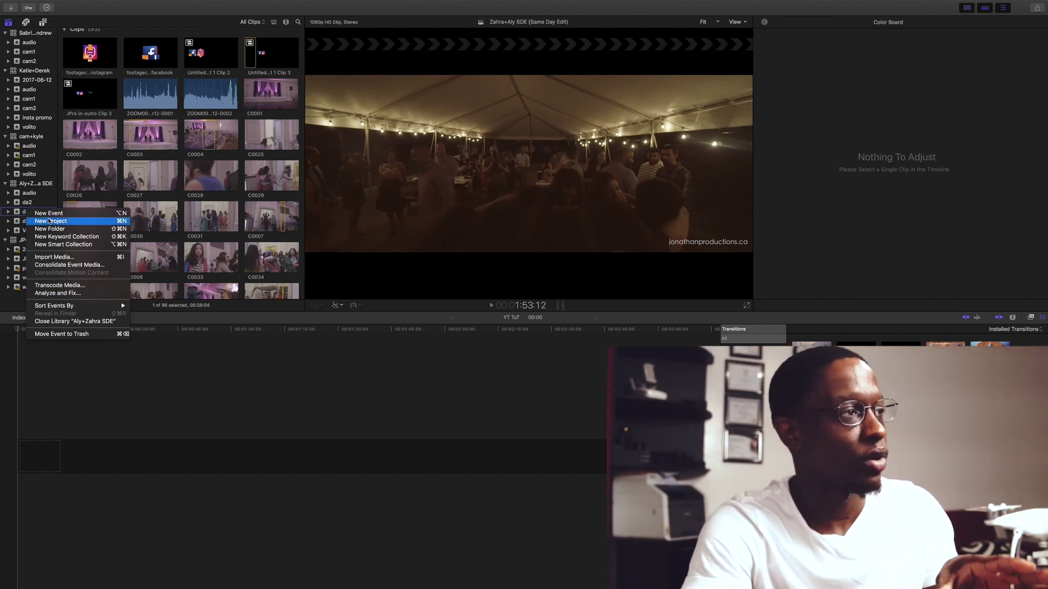
click(48, 221)
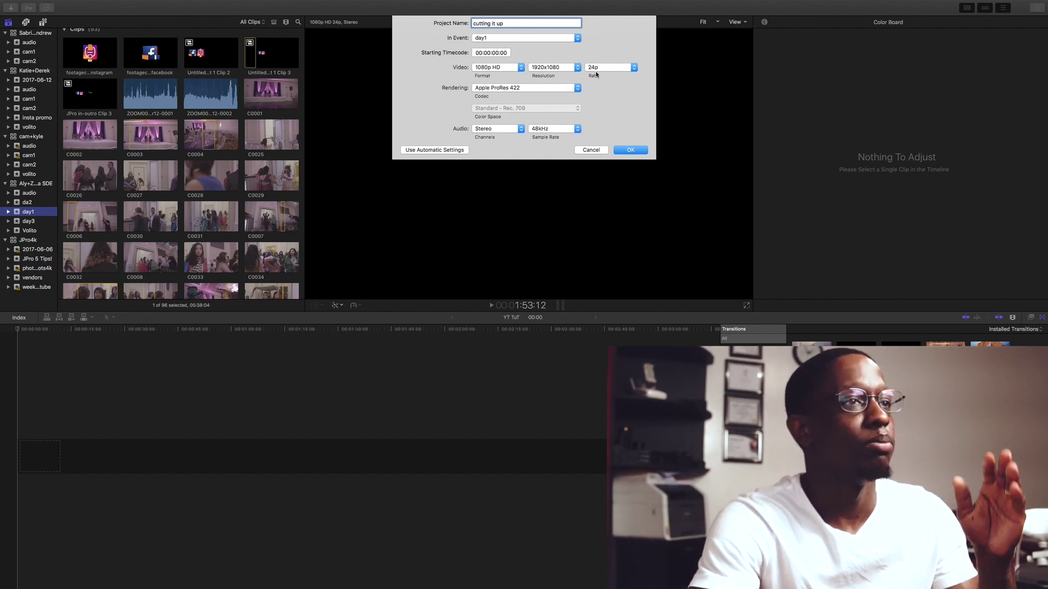
click(630, 150)
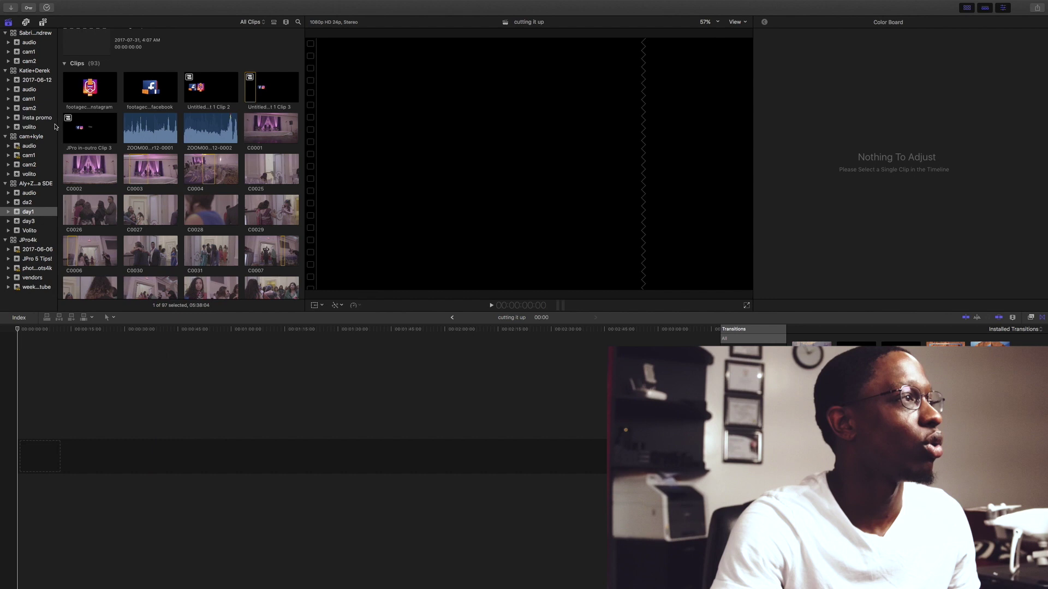
- Preview the lossless_azophi_instrumental song from iTunes and drag it to the timeline start
click(26, 22)
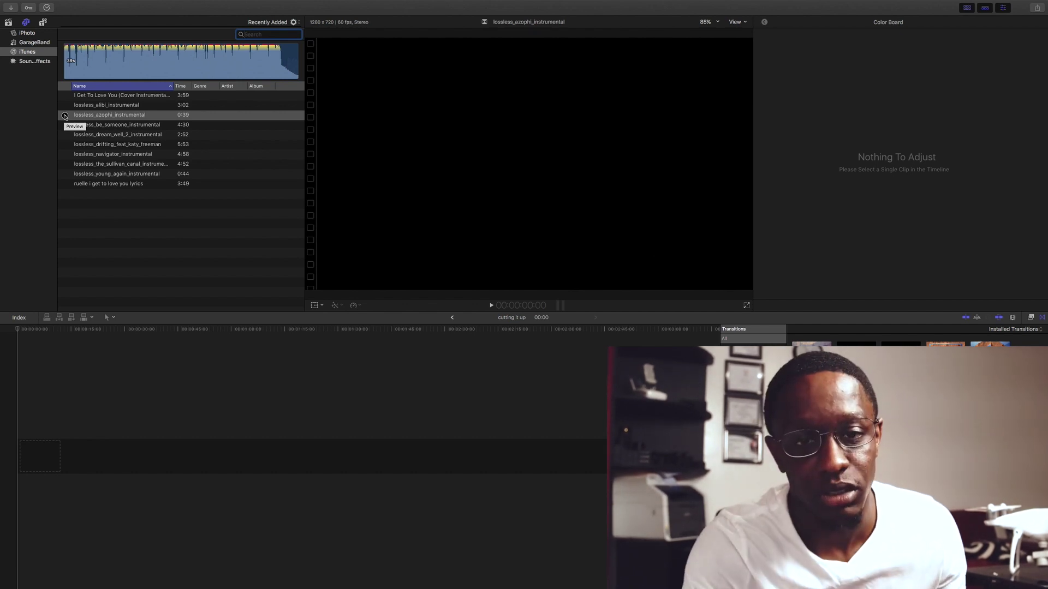
click(64, 116)
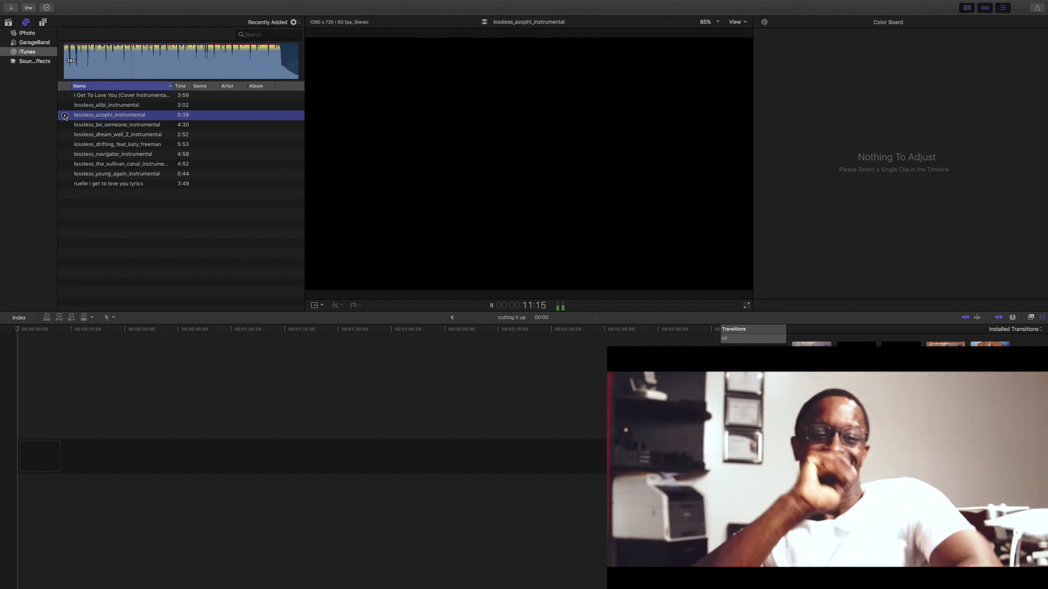
click(64, 116)
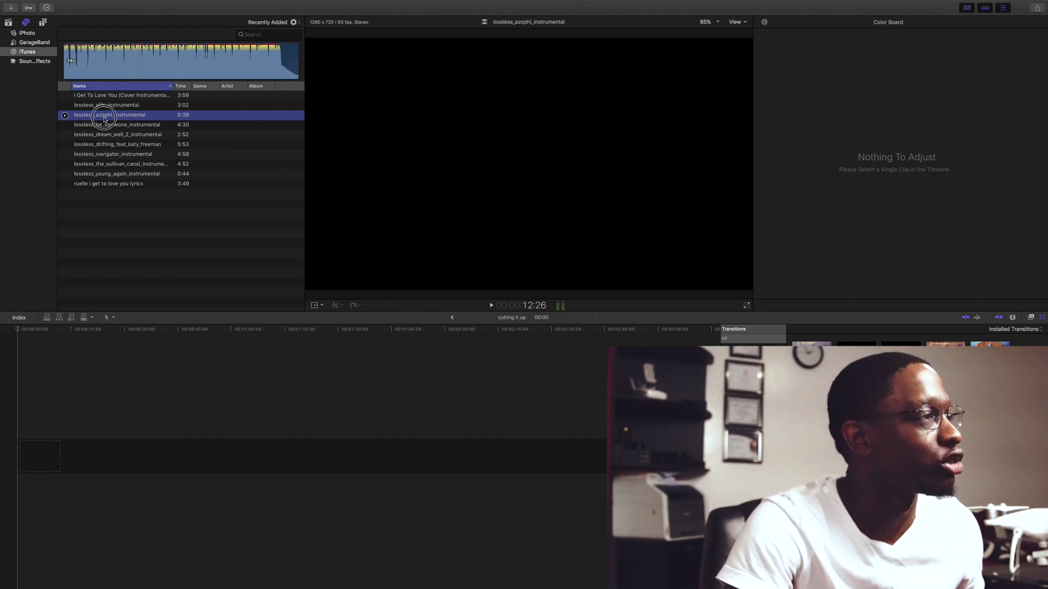
drag(104, 119, 68, 458)
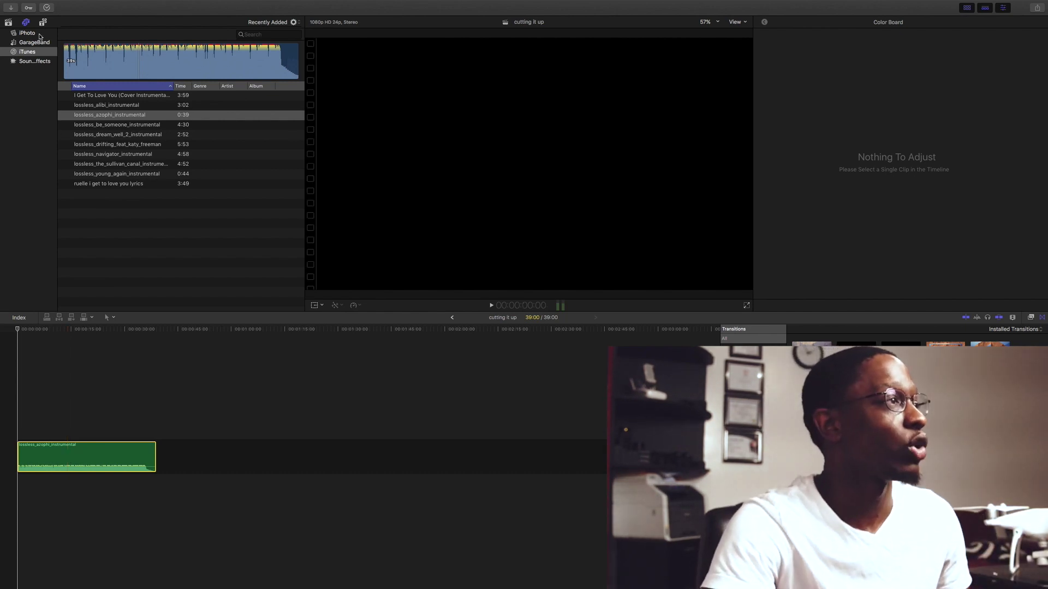
- Return to Libraries and collapse the unused wedding, Katie+Derek, cam+kyle and JPro4k libraries
click(8, 23)
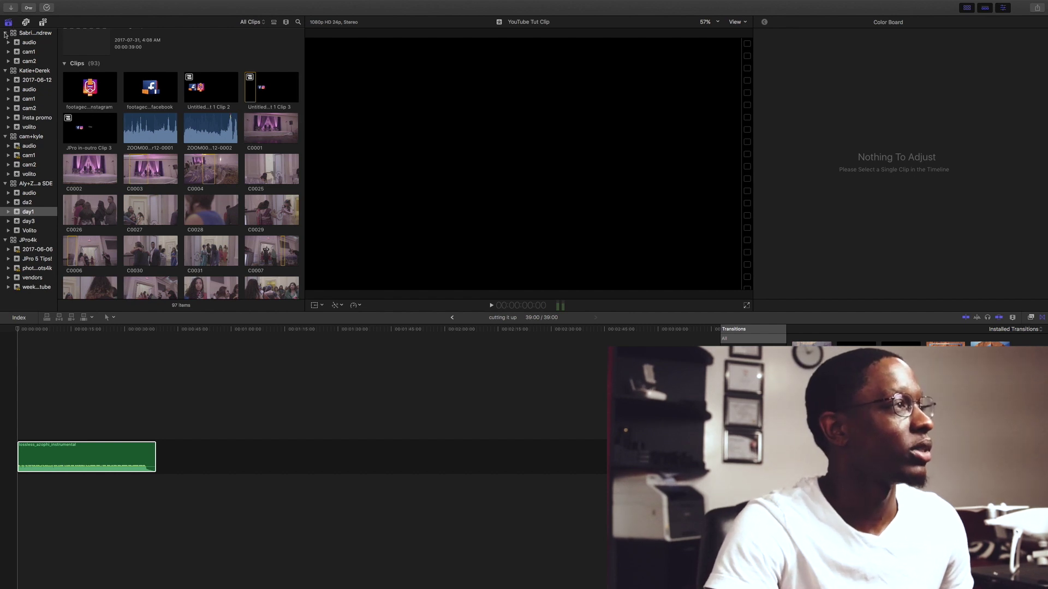
click(5, 33)
click(5, 42)
click(5, 52)
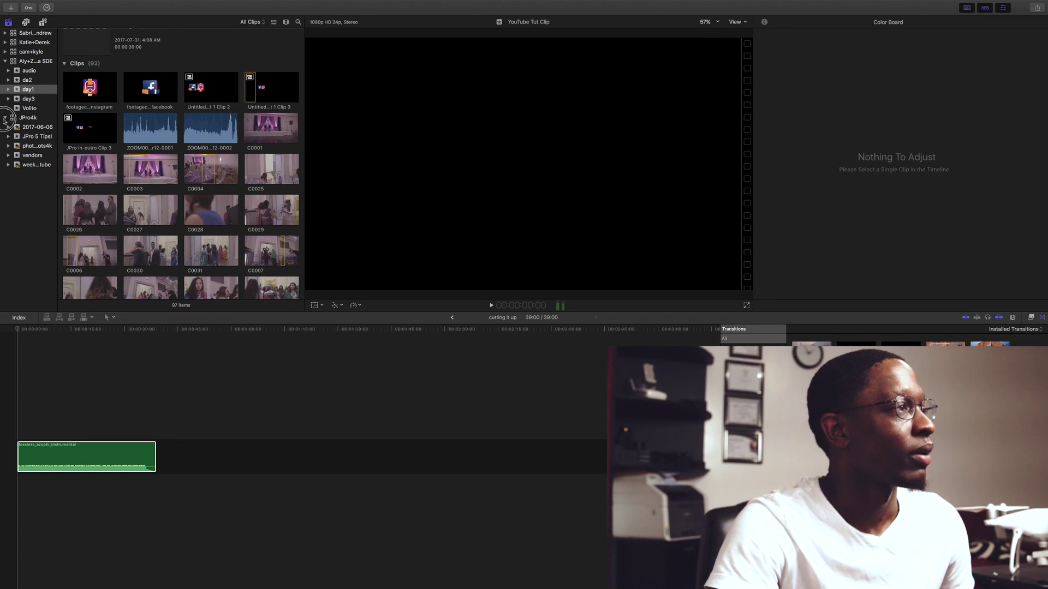
click(5, 118)
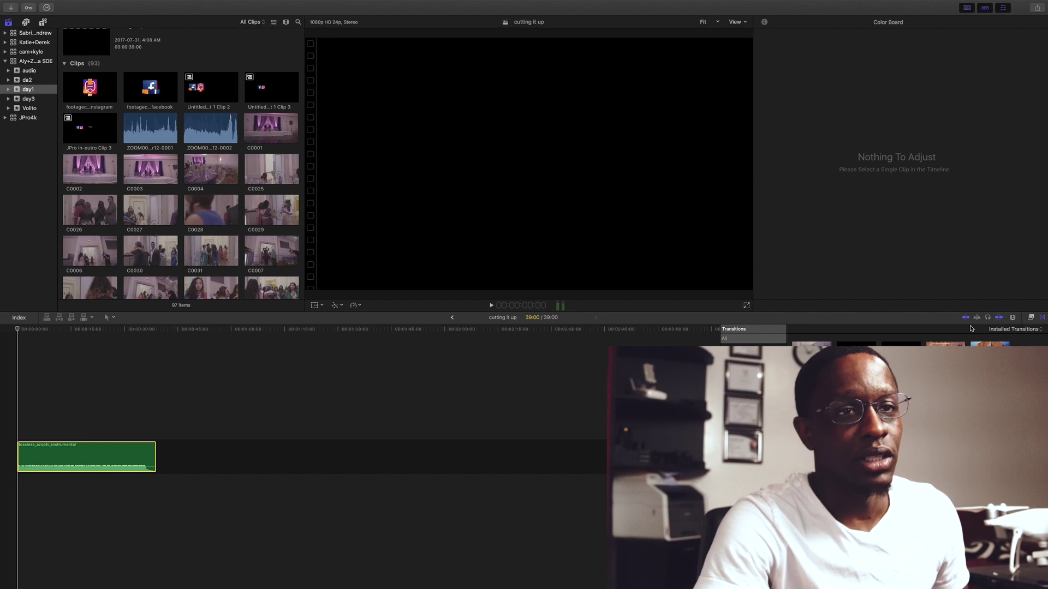
- Zoom the timeline in until the music clip fills its width
click(1014, 318)
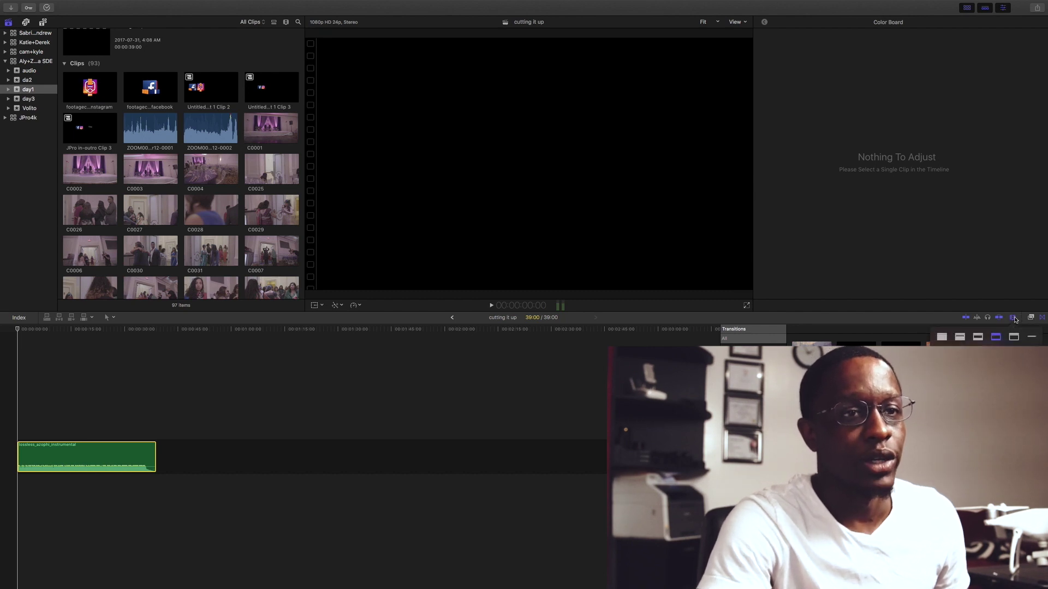
key(super+equal)
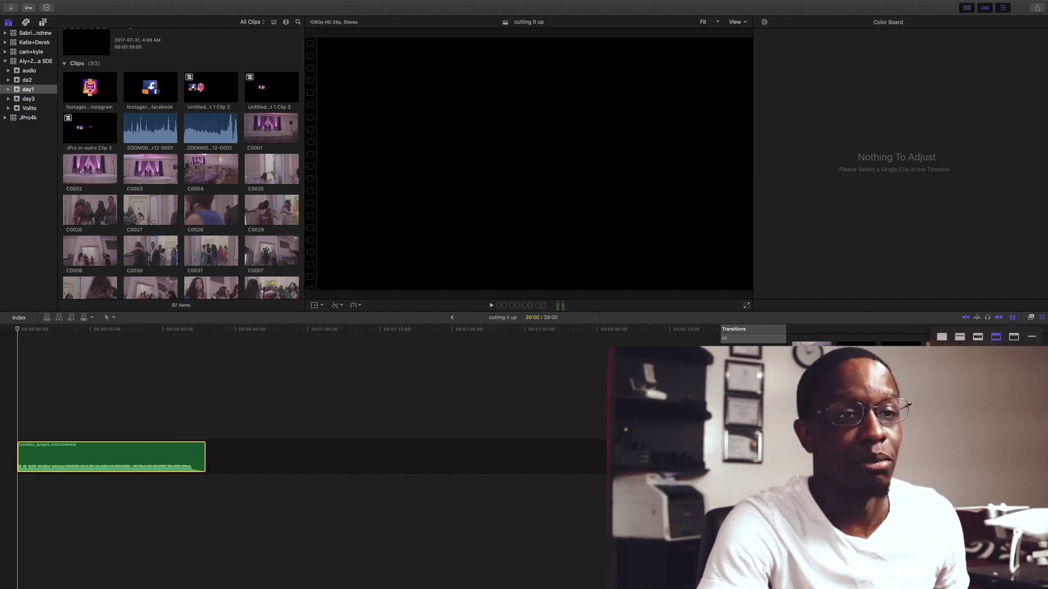
key(super+equal)
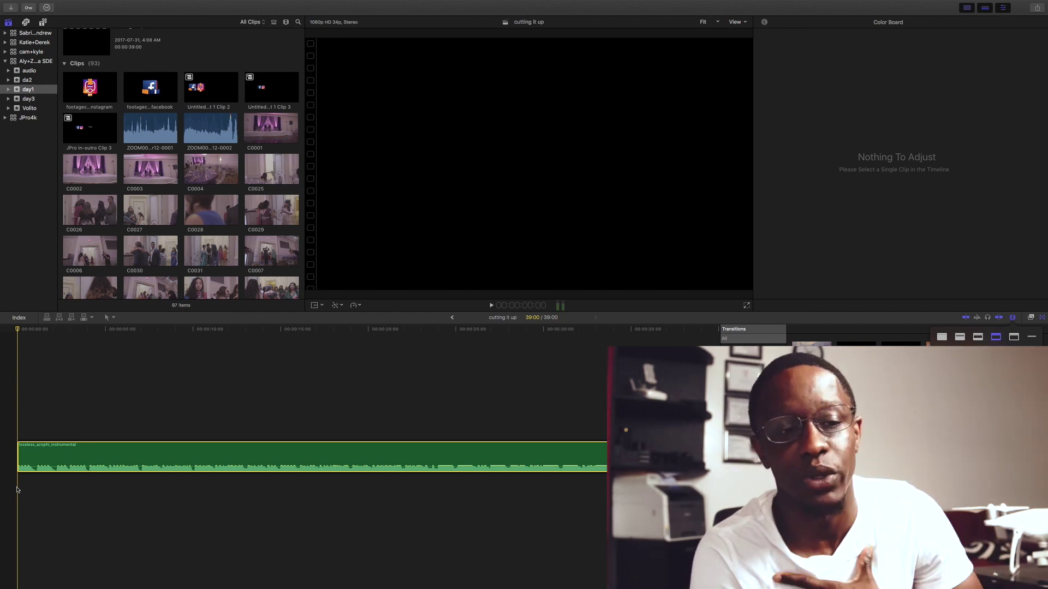
- Lift the music clip from the storyline, leaving a 39-second gap clip above it, and select the gap
right_click(39, 450)
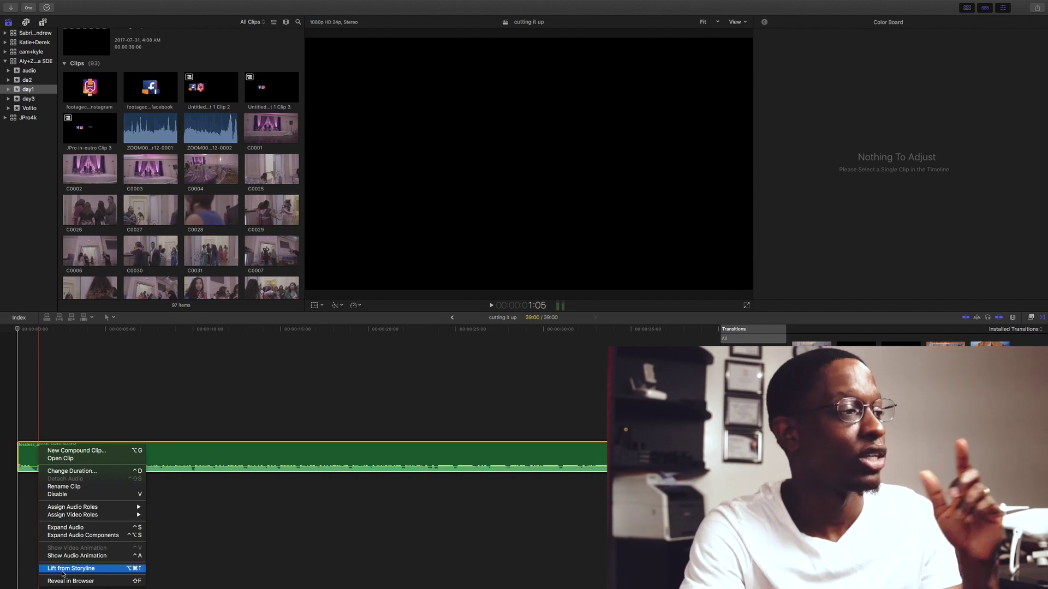
click(62, 570)
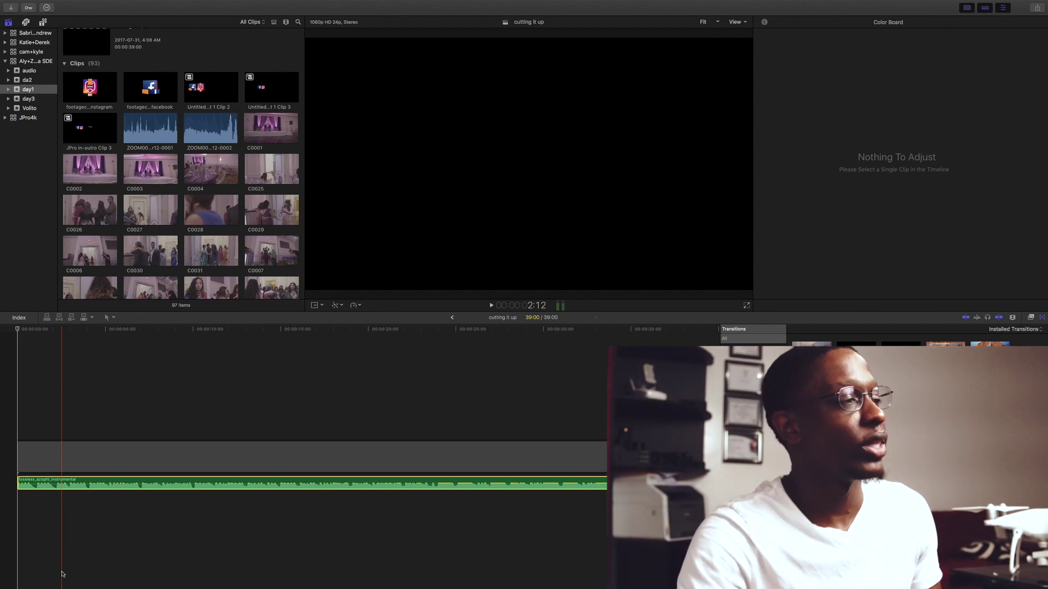
click(84, 467)
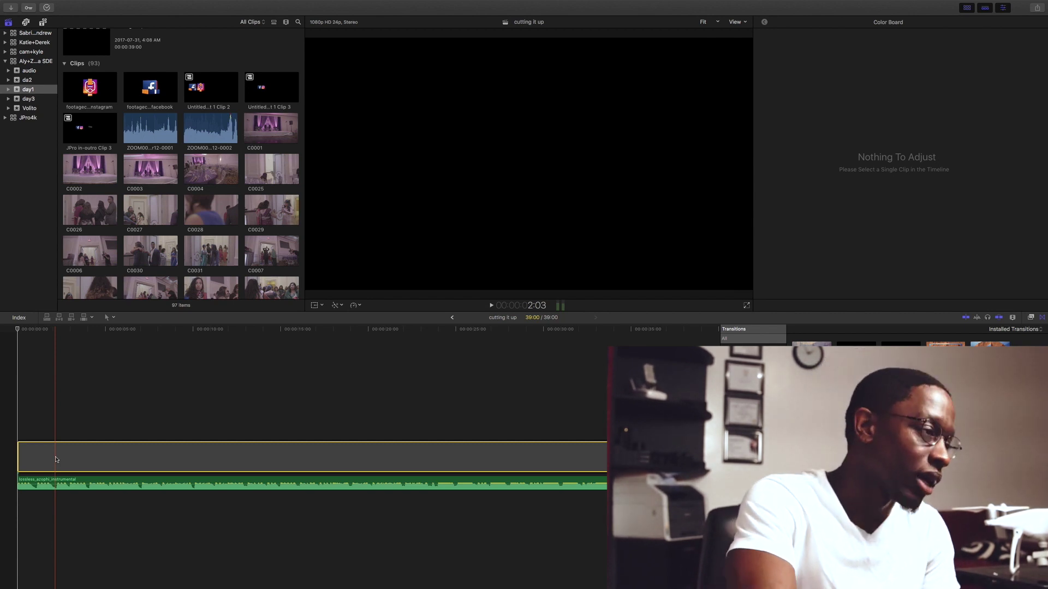
key(s)
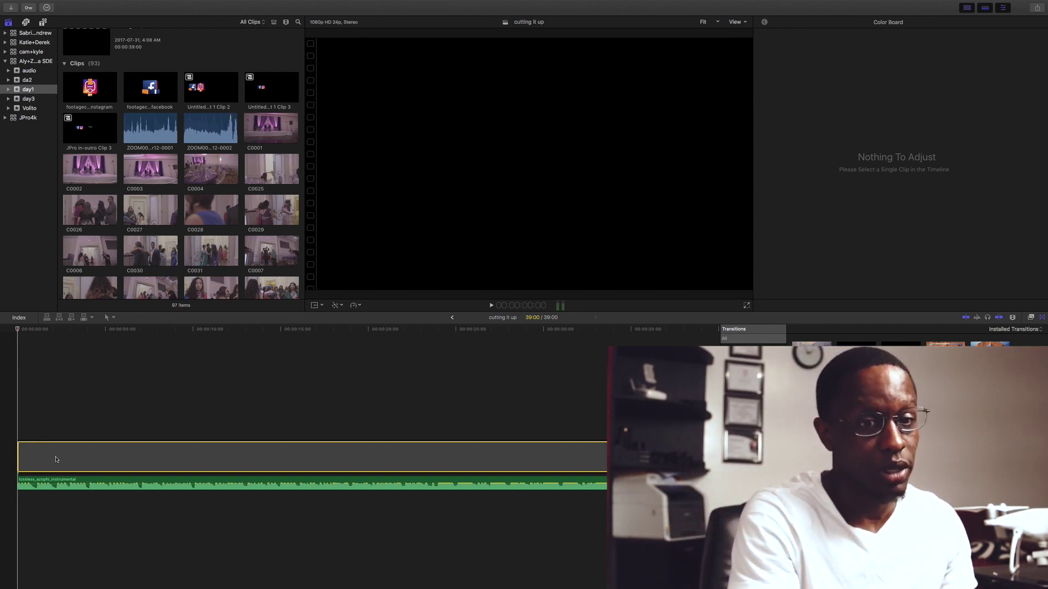
- Play the music from the start and blade the gap clip on the first six beats
key(super+space)
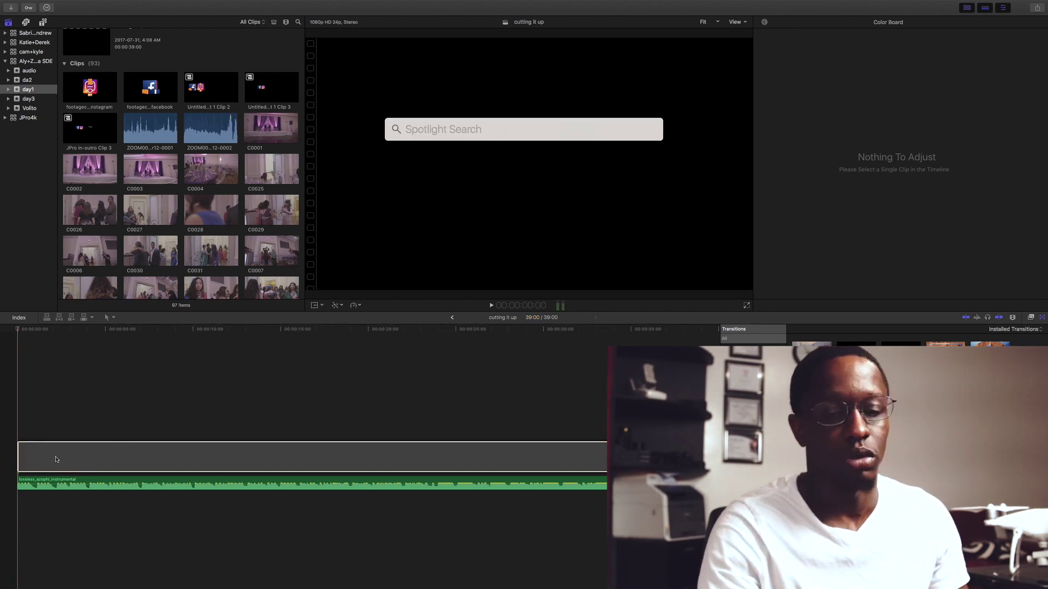
key(Escape)
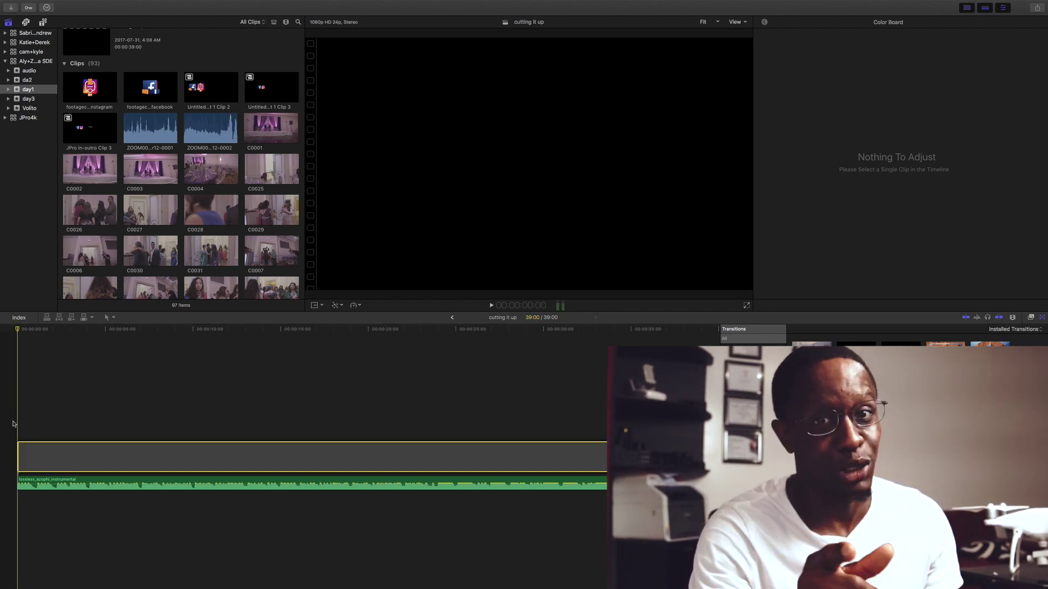
key(space)
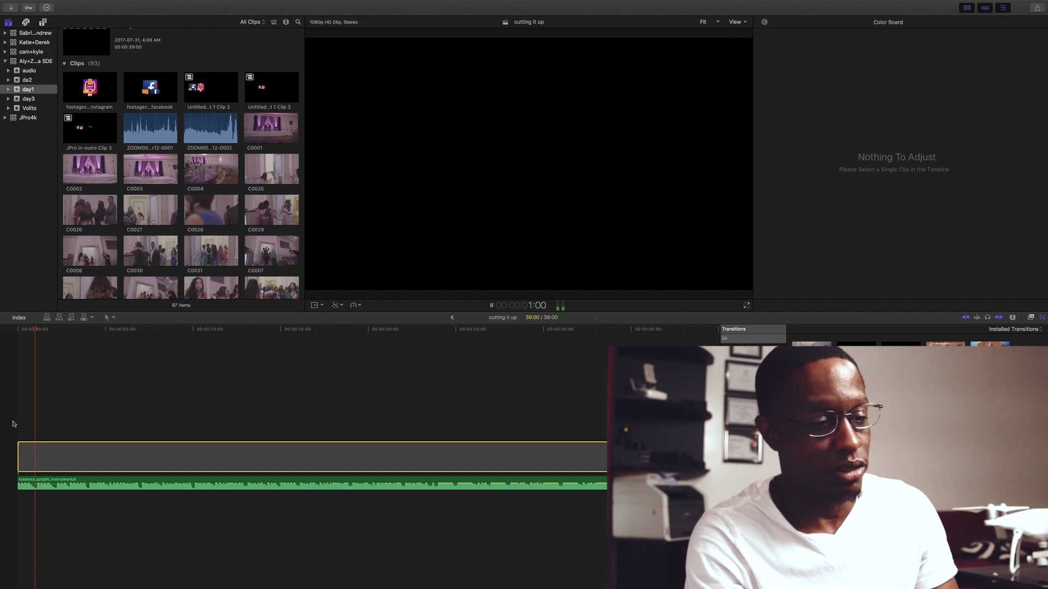
key(super+b)
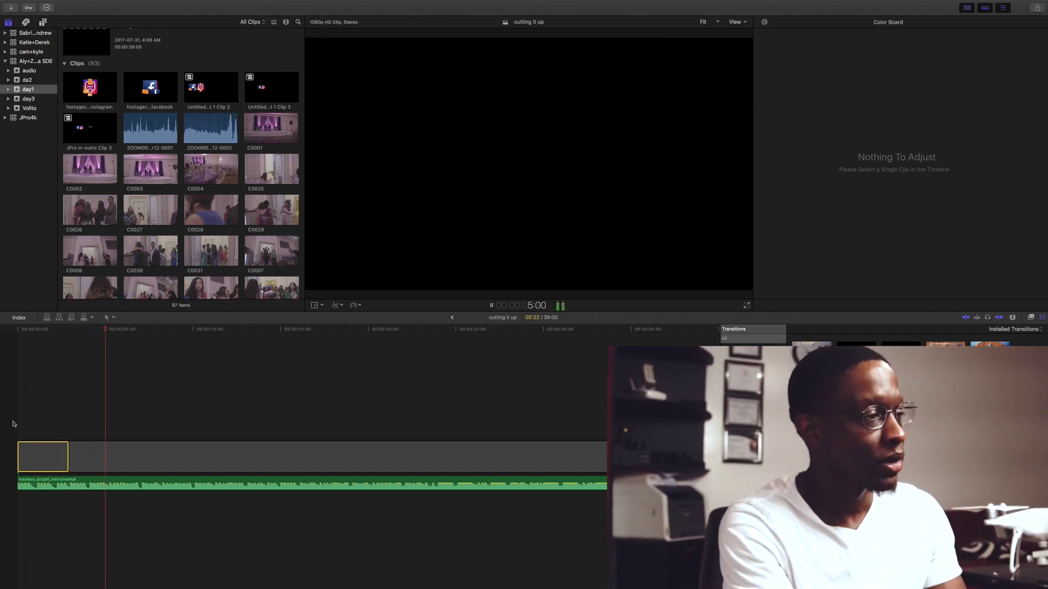
key(super+b)
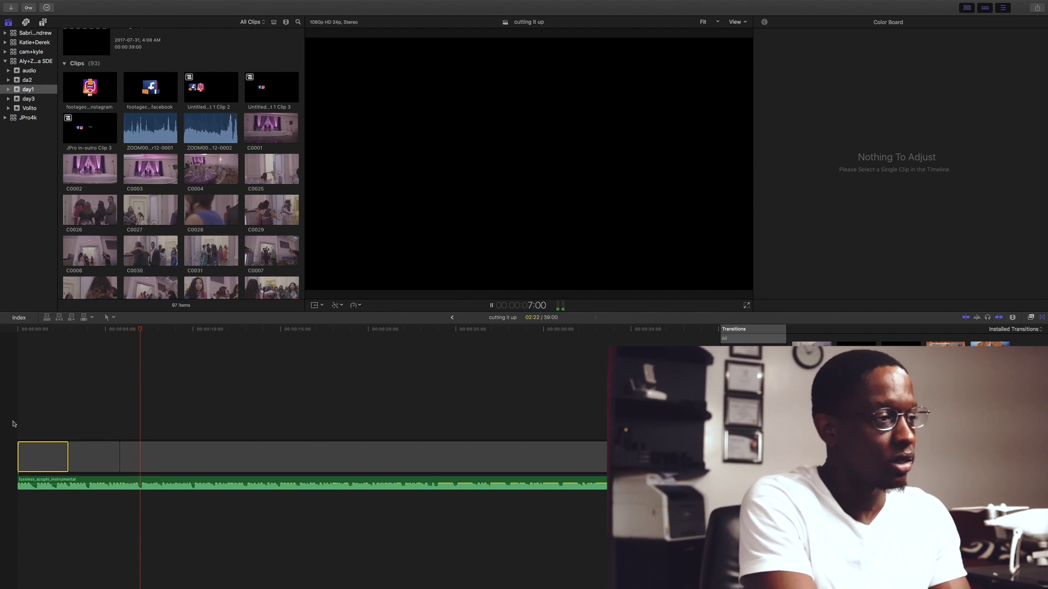
key(super+b)
key(super+b)
key(super+b)
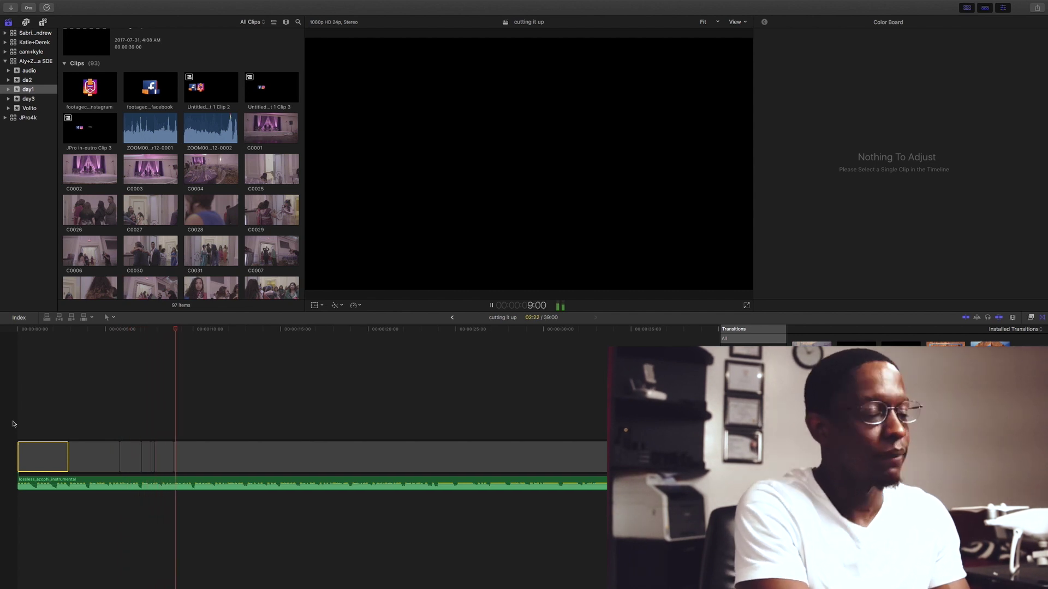
key(super+b)
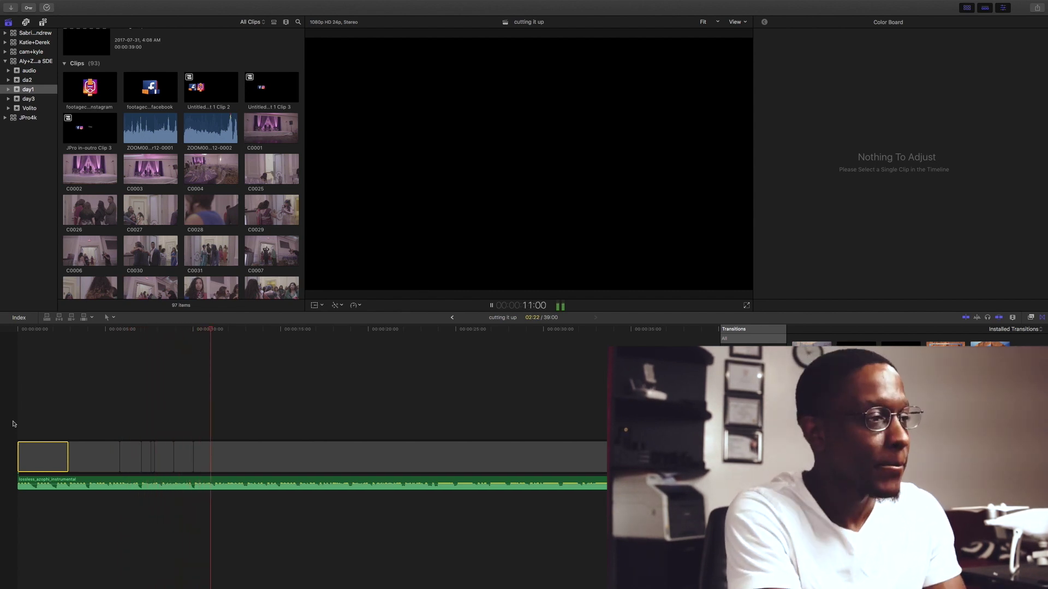
key(super+b)
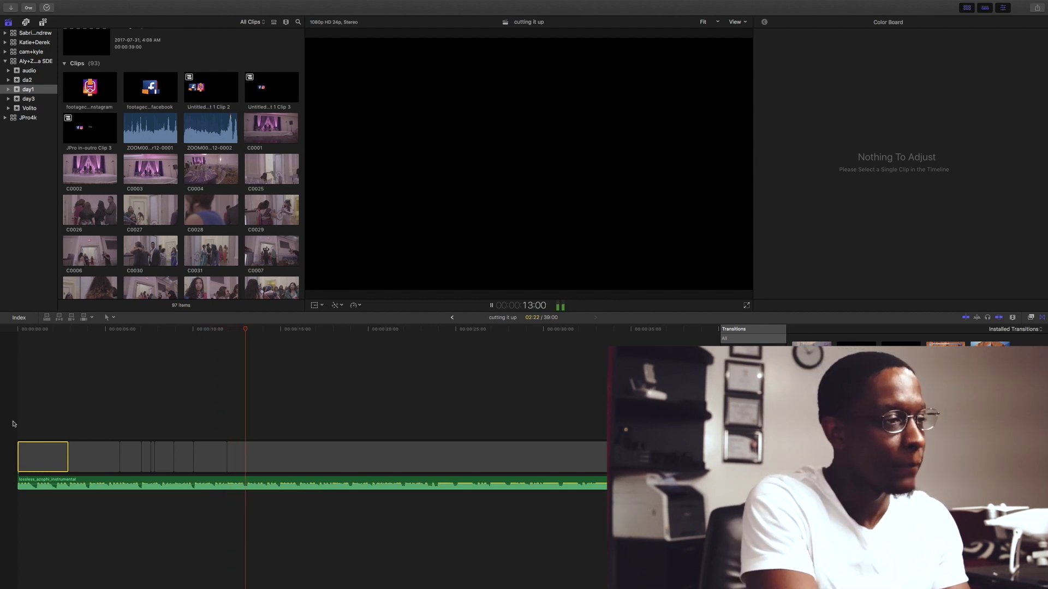
- Blade the gap clip on five more beats to about 24 seconds, stop playback, and select the pieces
key(super+b)
key(super+b)
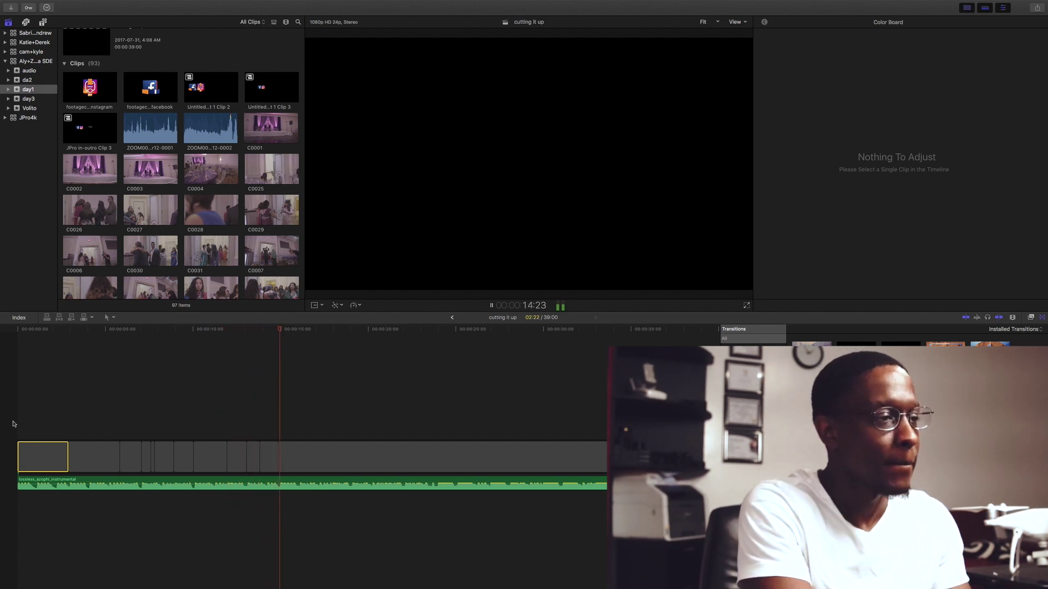
key(super+b)
key(super+b)
key(super+b)
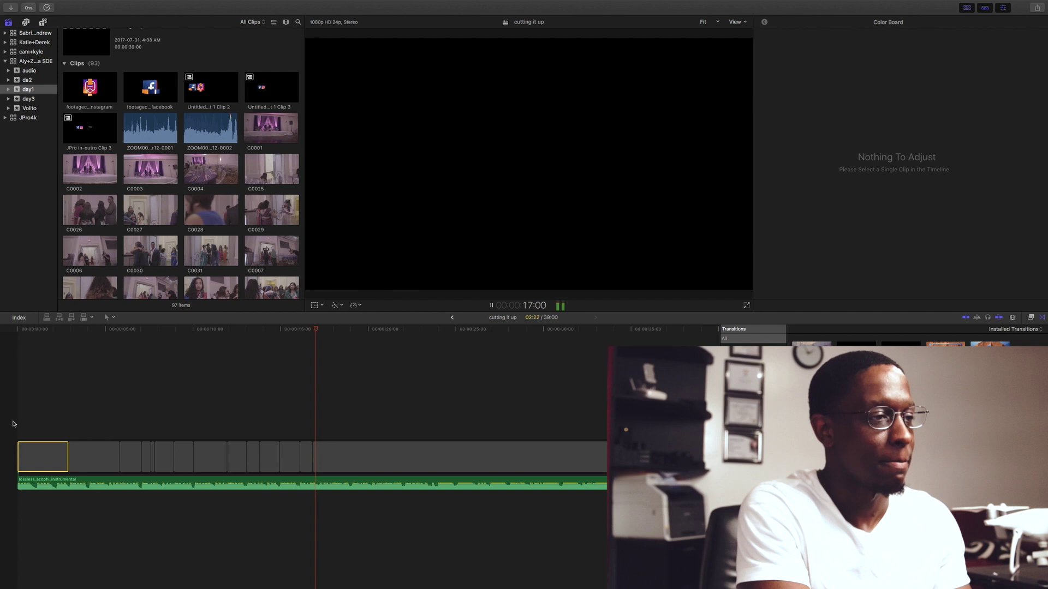
key(super+b)
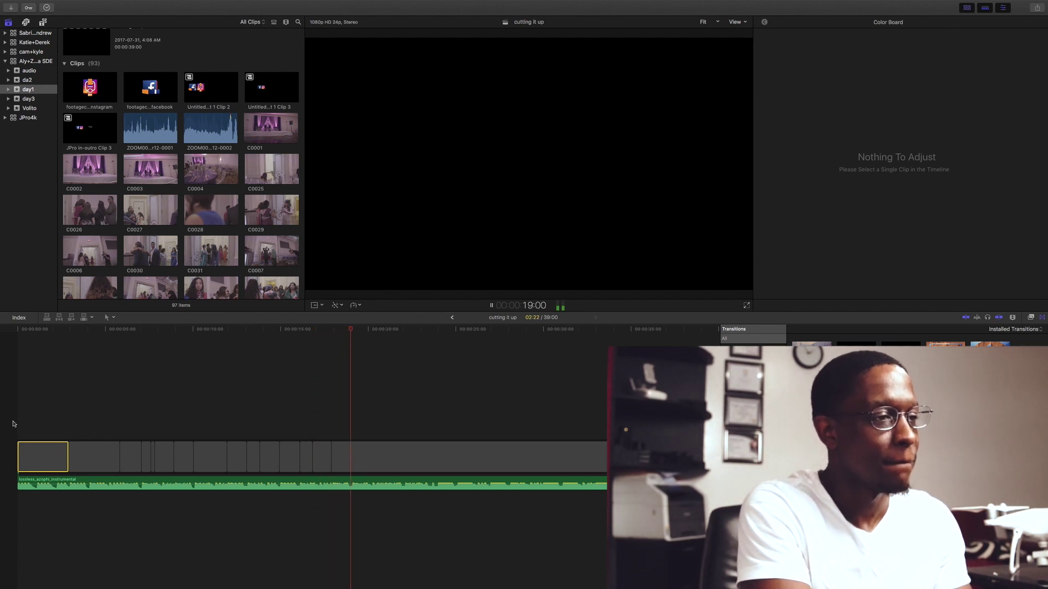
key(super+b)
key(super+b)
key(super+b)
key(super+b)
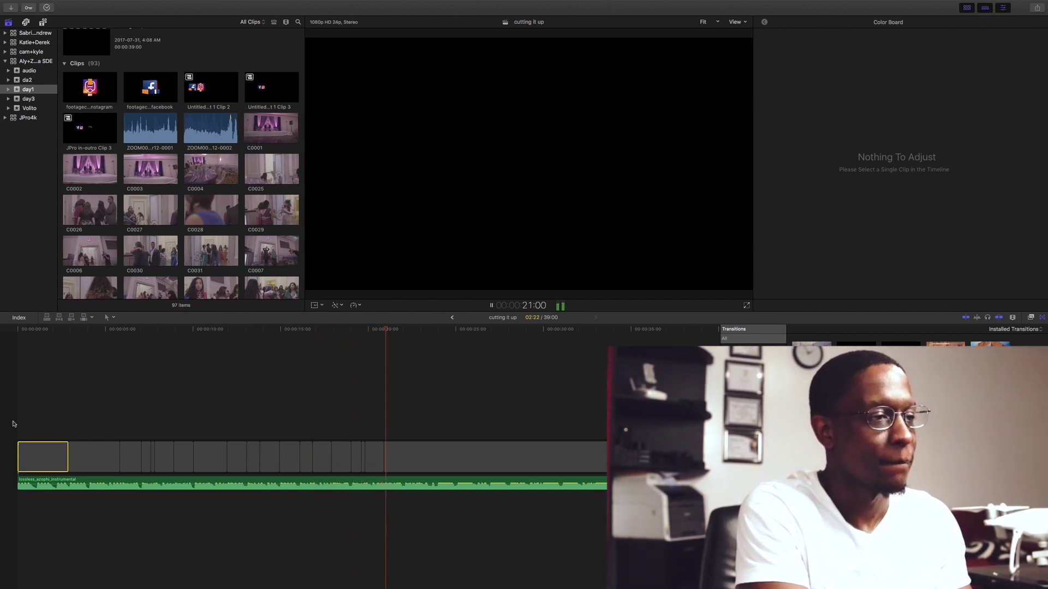
key(super+b)
key(super+b)
key(super+b)
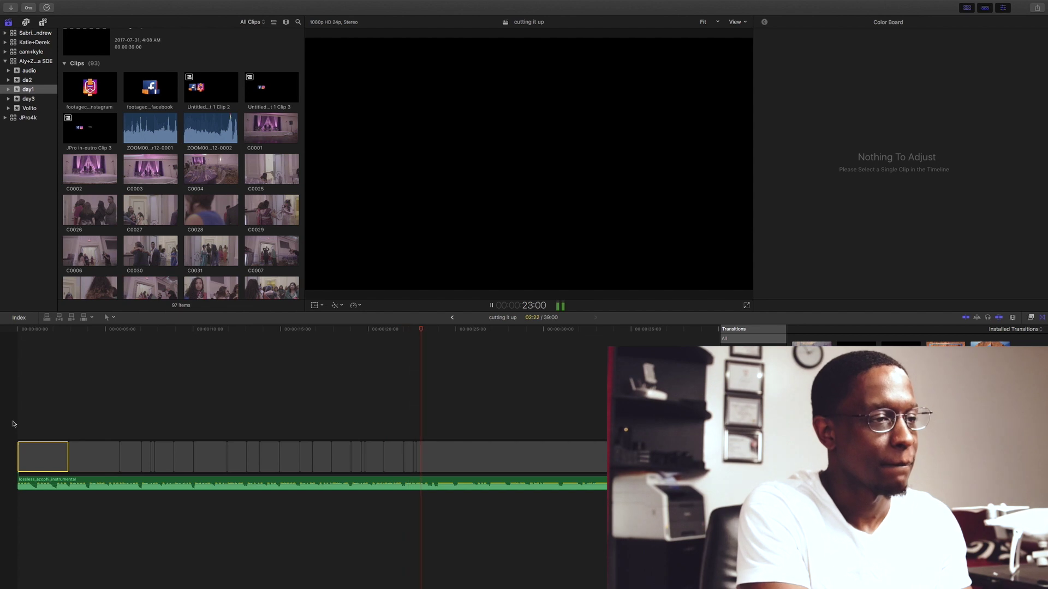
key(super+b)
key(space)
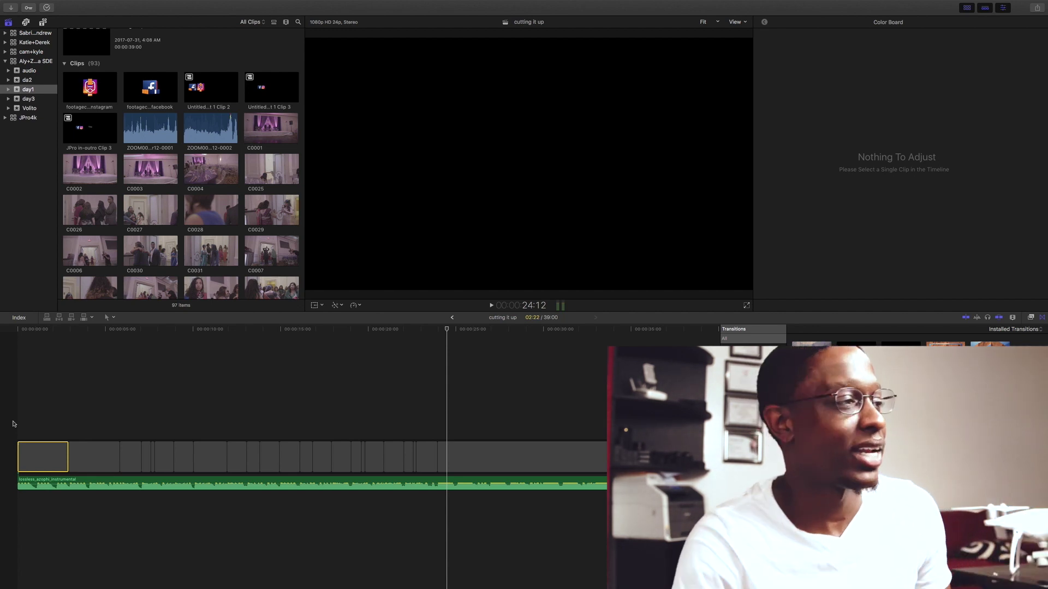
drag(31, 413, 489, 470)
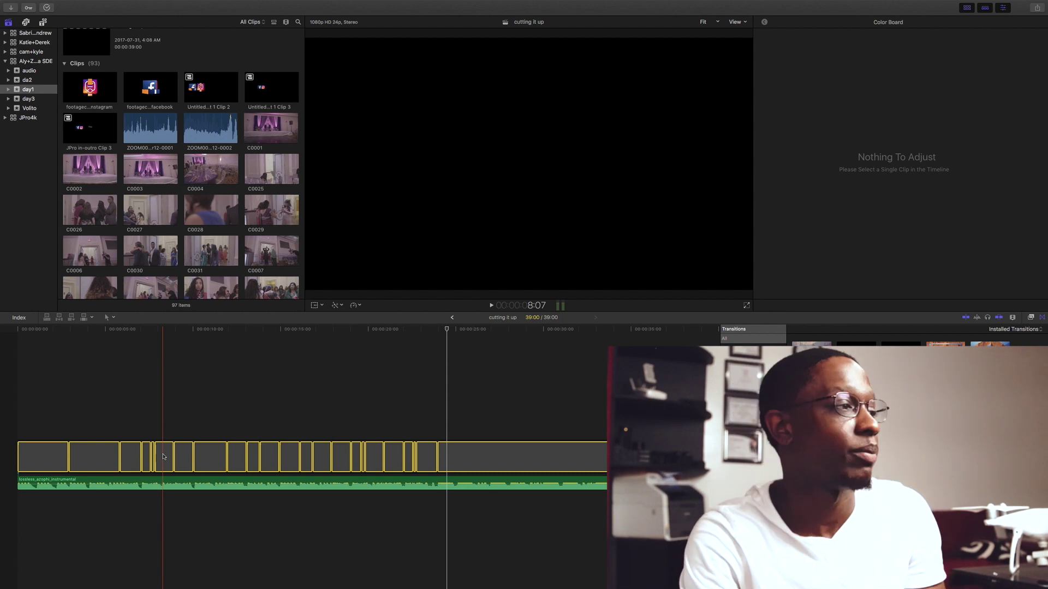
- Deselect the timeline pieces and preview clip C0001 in the viewer
click(68, 431)
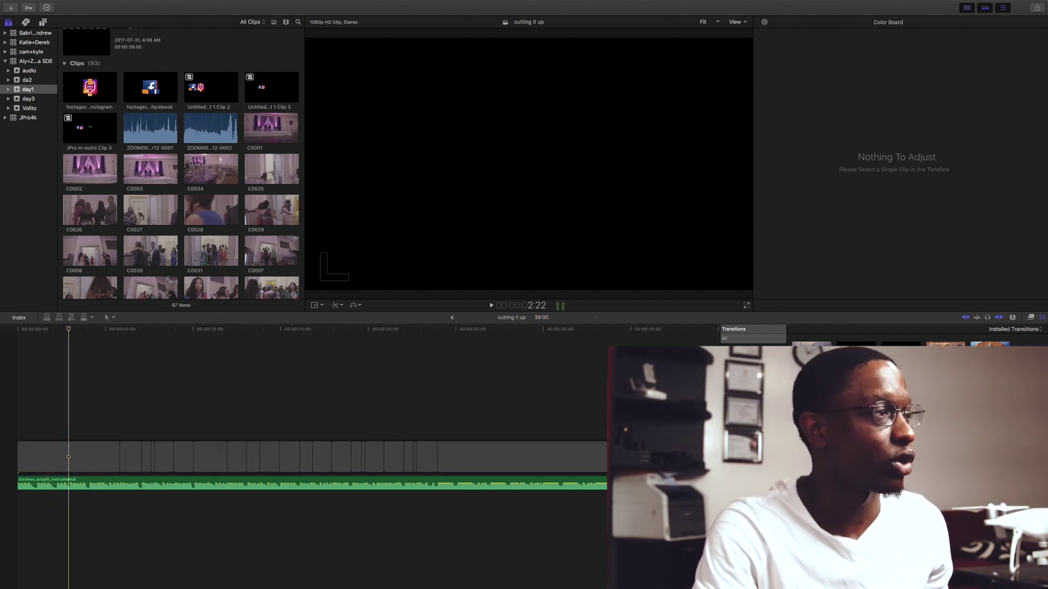
click(260, 133)
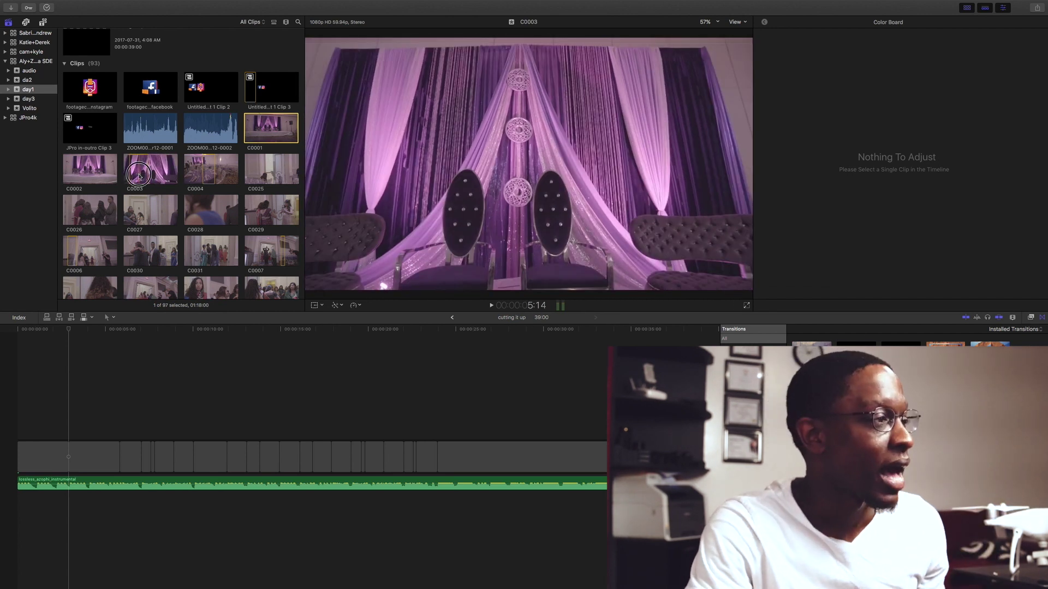
- Replace the first gap piece with clip C0003 using Replace from Start
drag(140, 175, 48, 458)
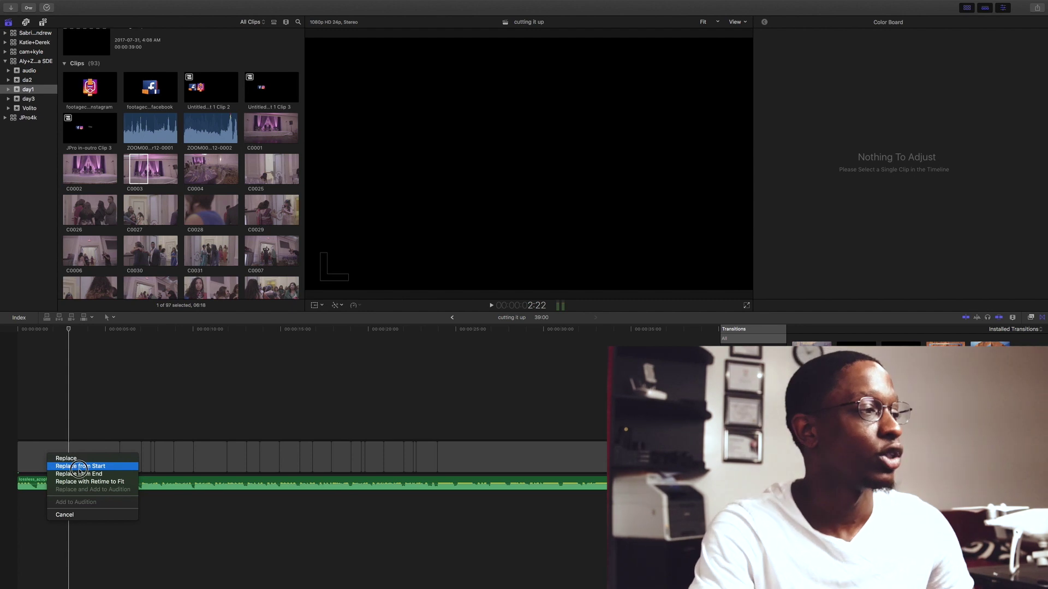
click(79, 467)
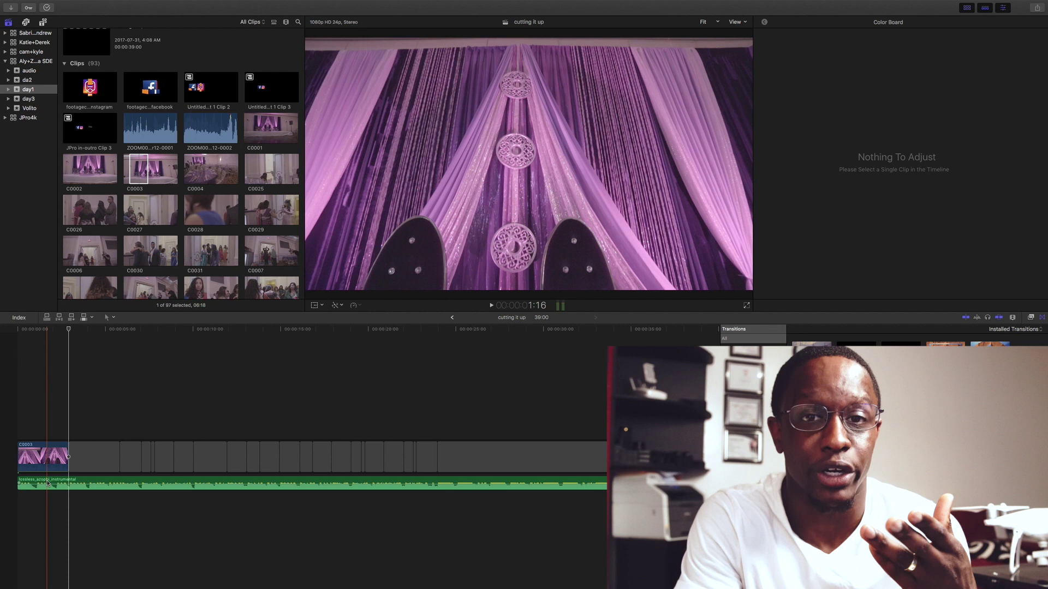
- Set the edit source to Video Only so edits leave the music untouched
click(92, 317)
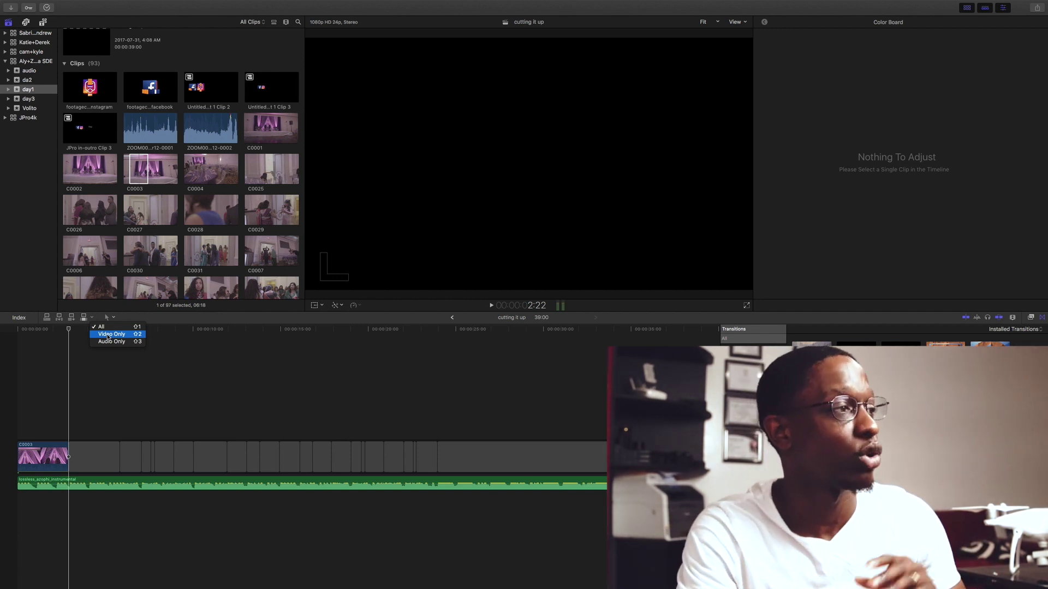
click(108, 337)
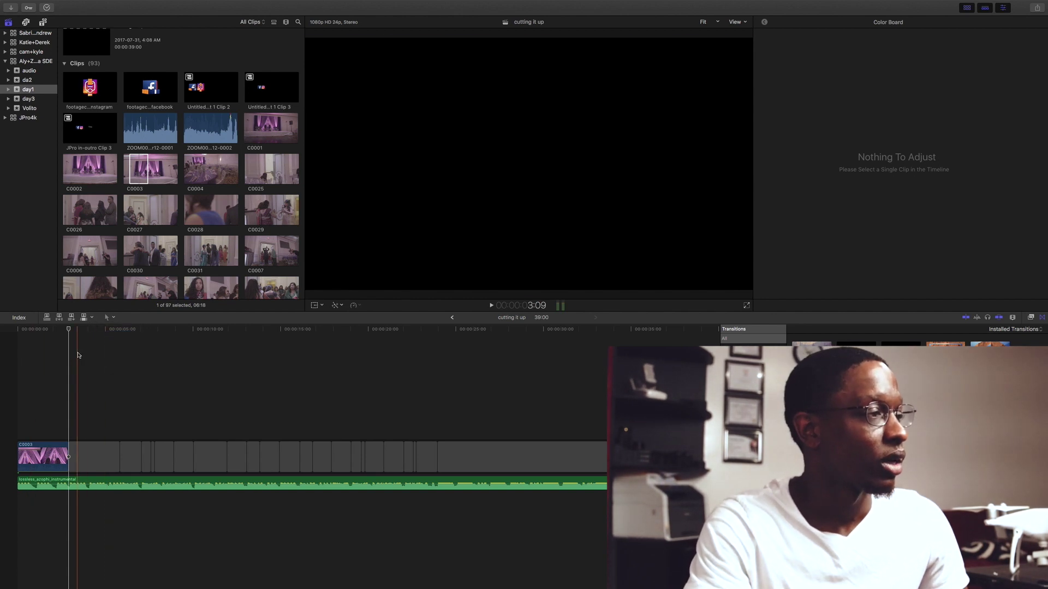
- Mark a 2:19 range in clip C0055 and drag it onto the second gap piece
key(super+equal)
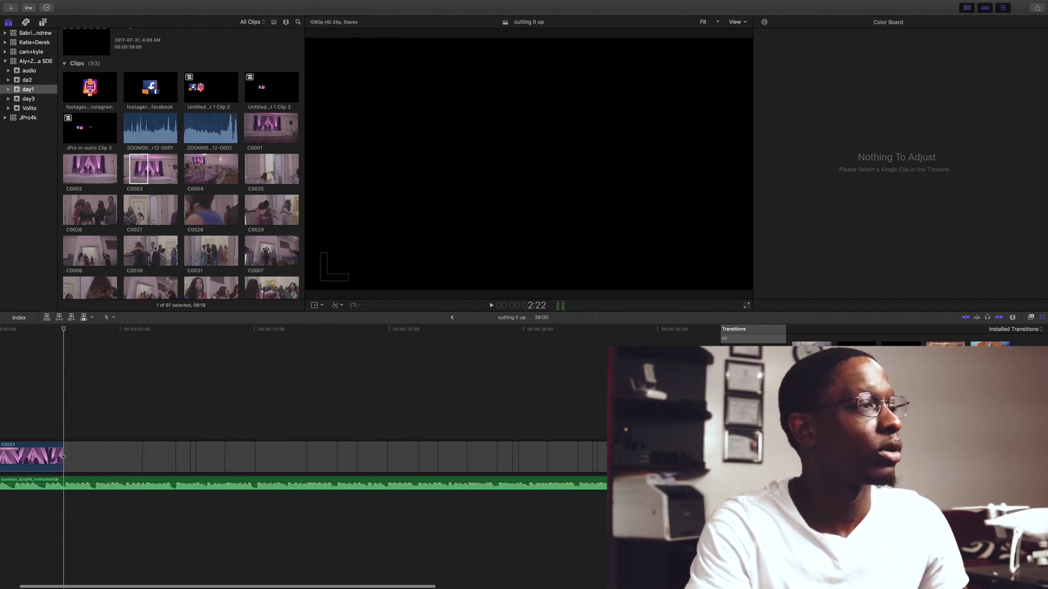
scroll(136, 251, down, 4)
scroll(137, 250, down, 2)
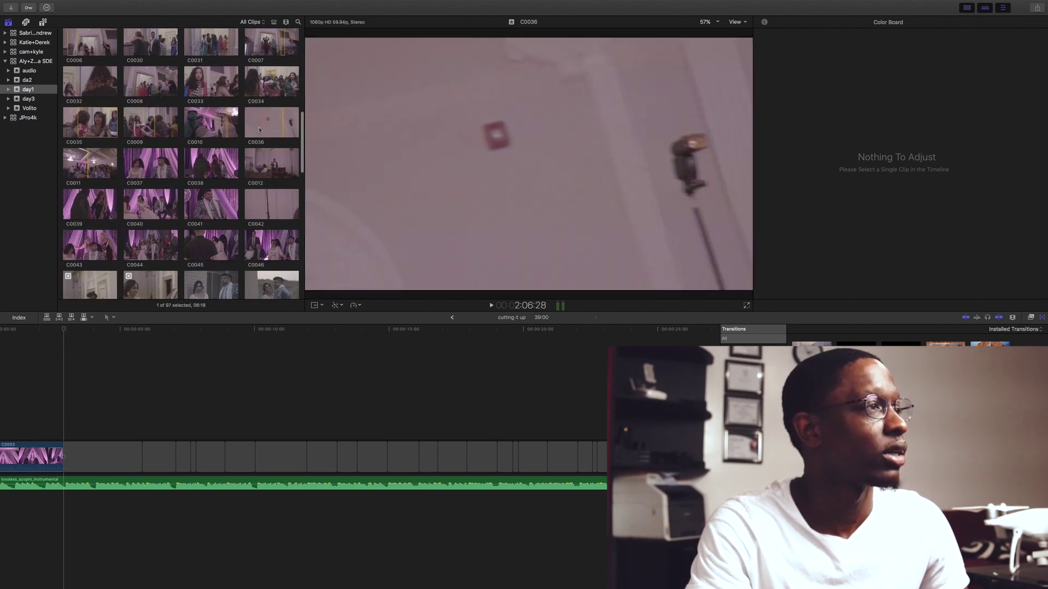
scroll(233, 223, down, 3)
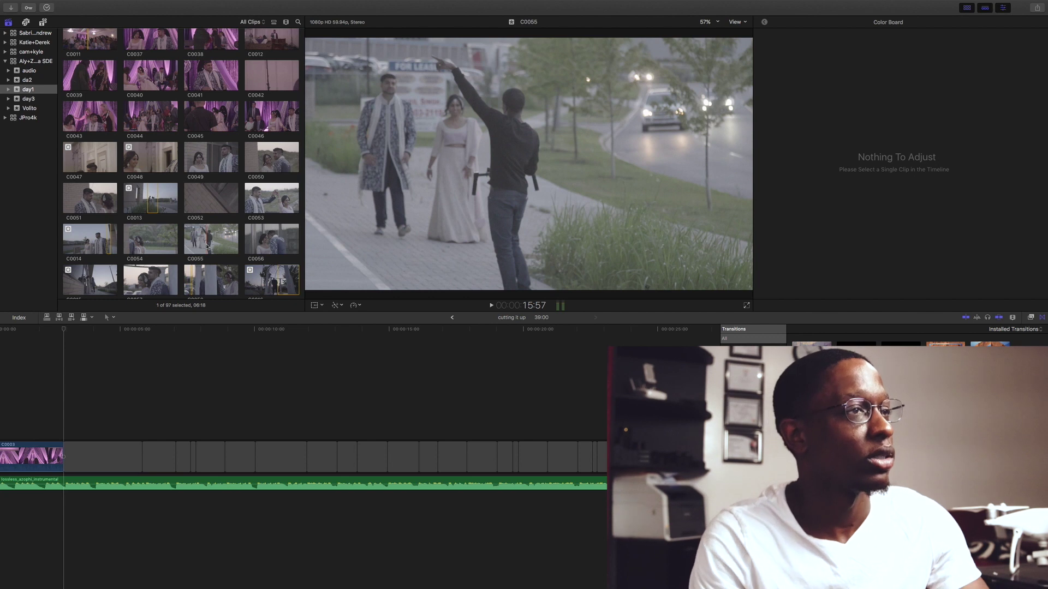
click(207, 247)
key(space)
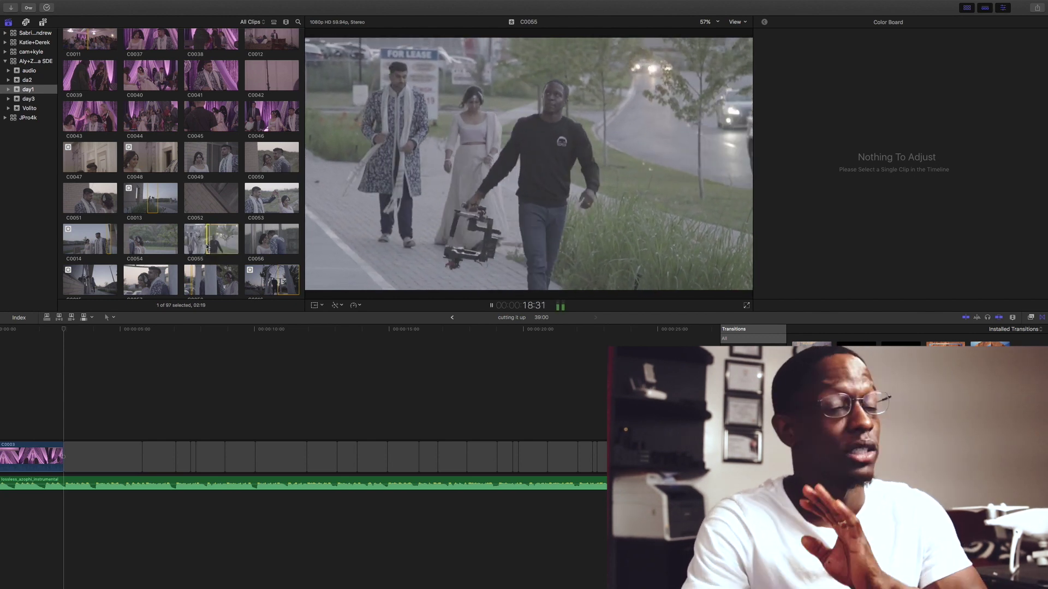
key(space)
key(o)
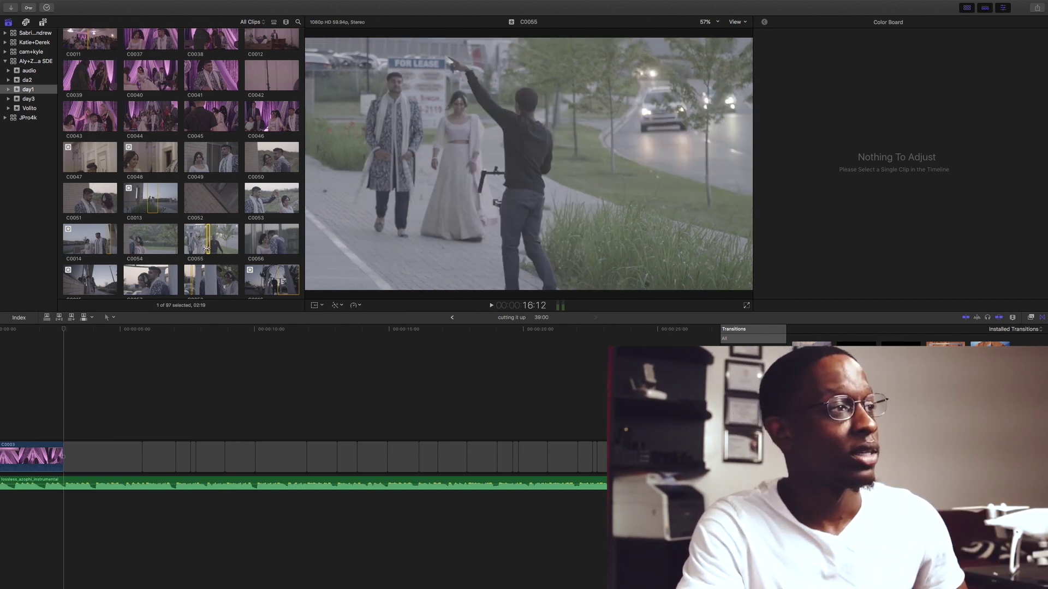
drag(208, 252, 84, 458)
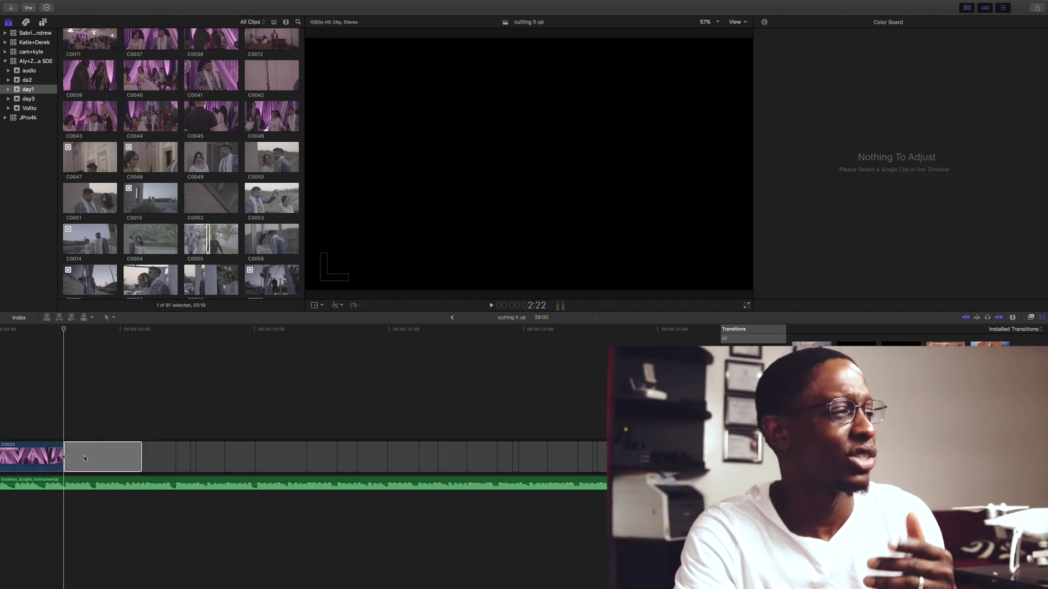
- Finish C0055 in the second slot, mute C0003's audio, and browse to the da2 event's clips
click(109, 469)
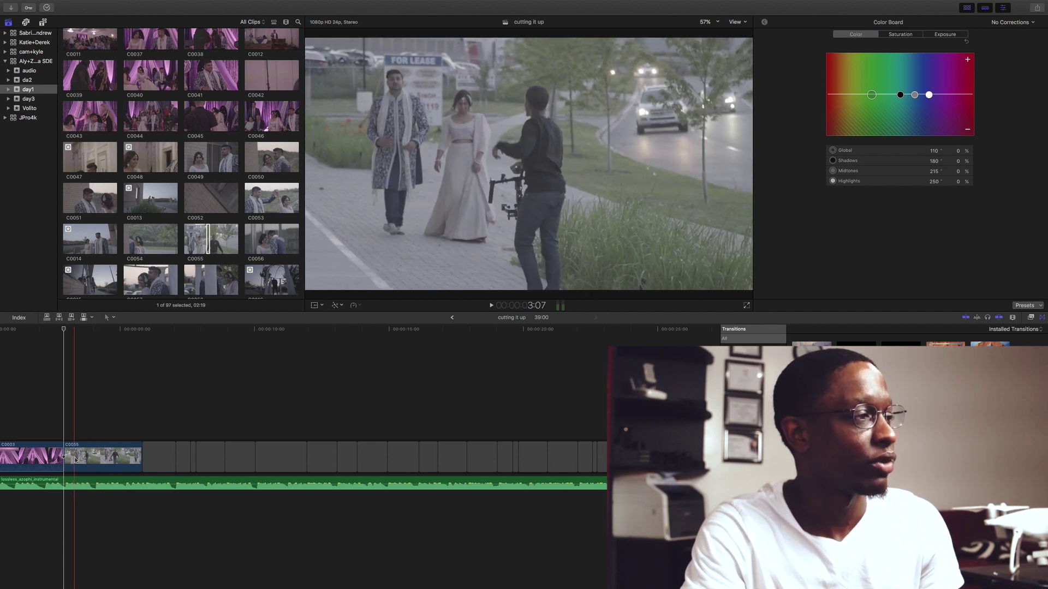
drag(45, 468, 41, 477)
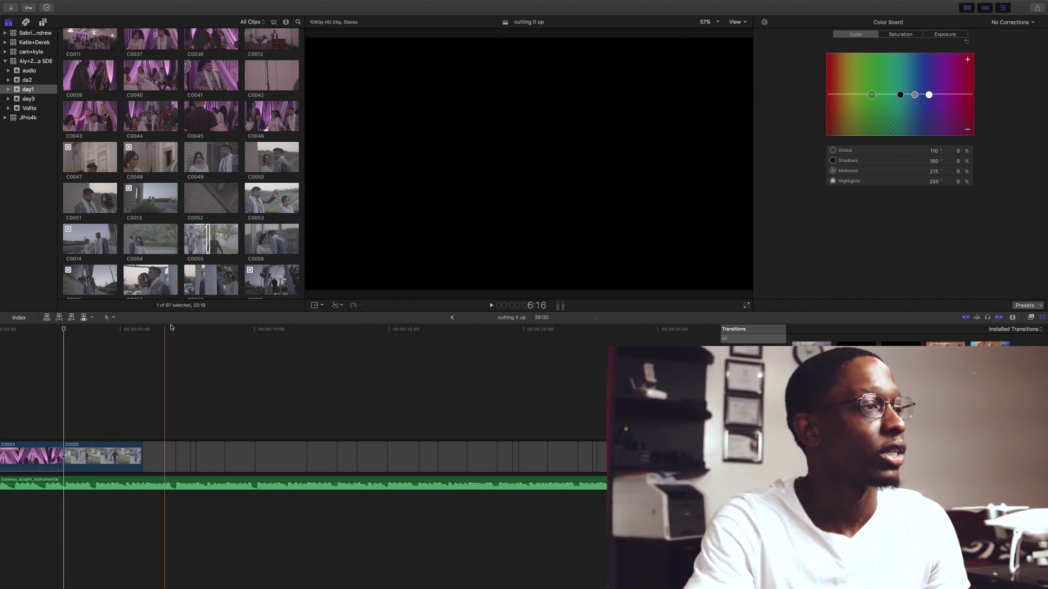
click(262, 228)
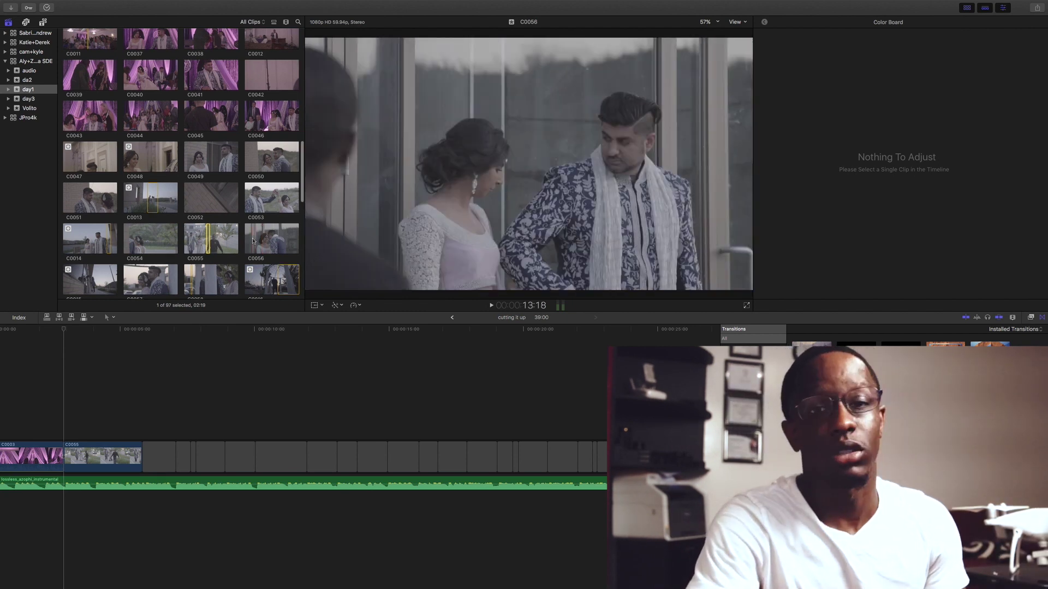
scroll(257, 235, down, 3)
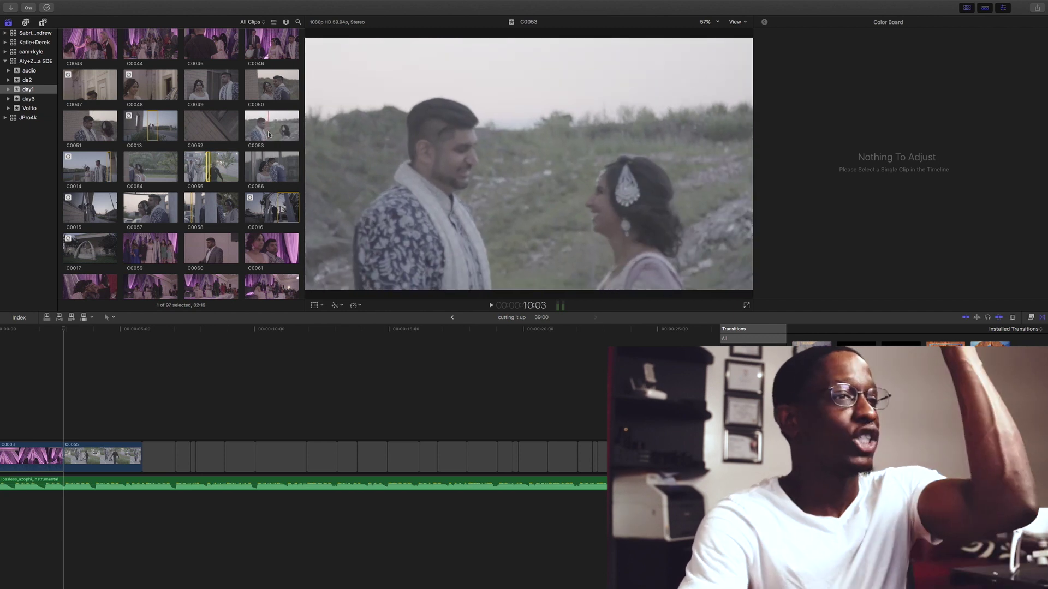
scroll(173, 188, down, 4)
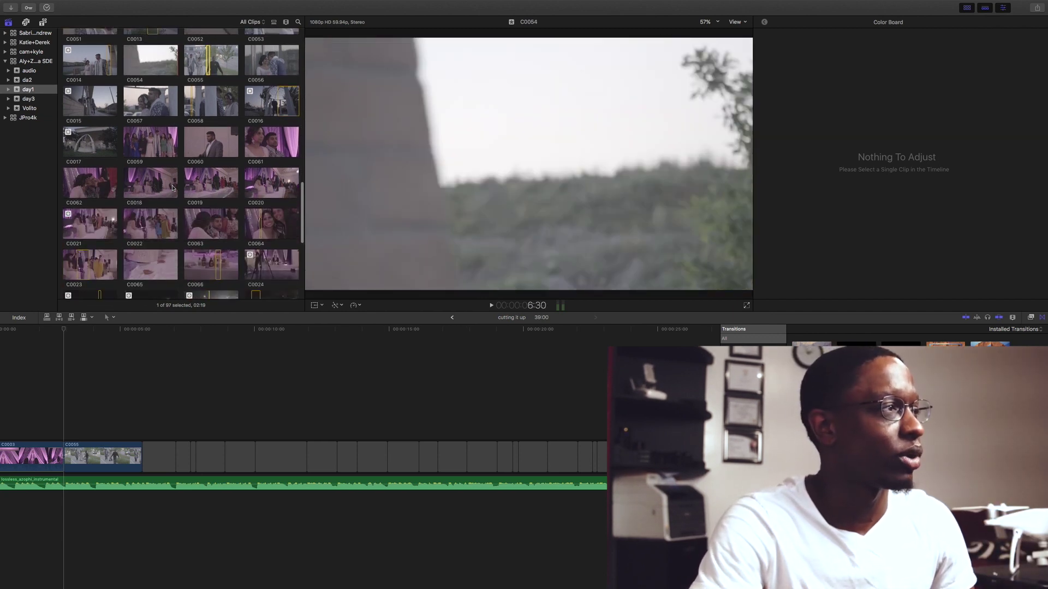
click(27, 80)
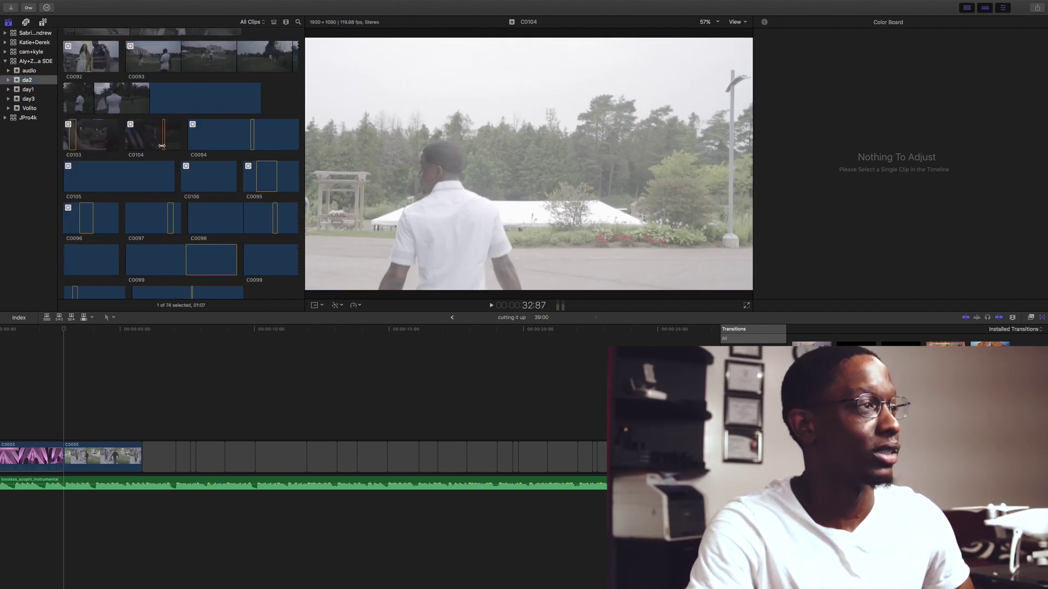
- Fill the slots after C0055 with C0104 and C0109 from their starts, then drop C0119 on the next slot
drag(163, 147, 153, 457)
click(167, 468)
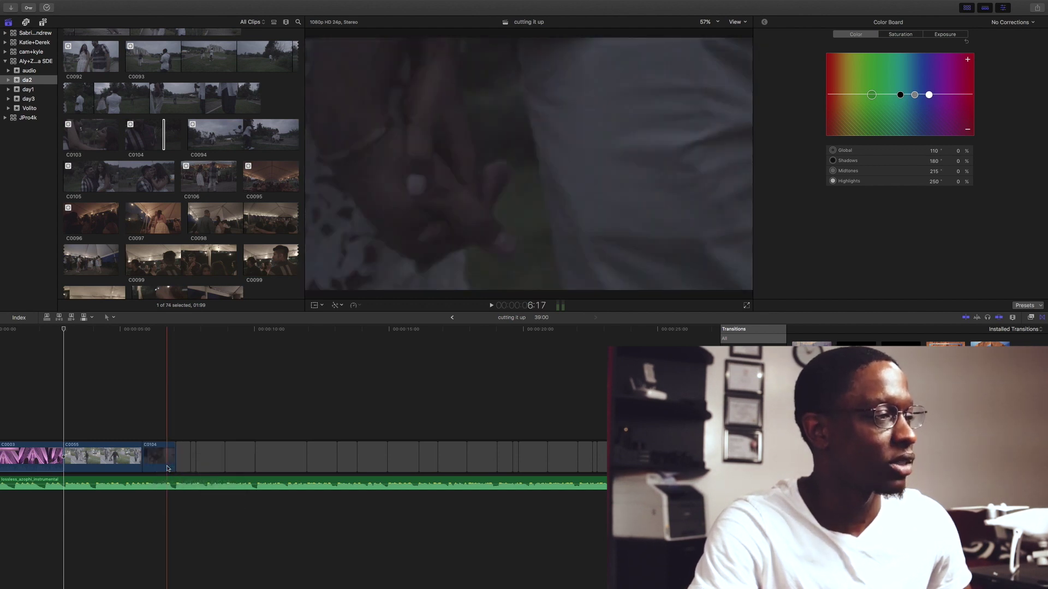
scroll(167, 467, up, 3)
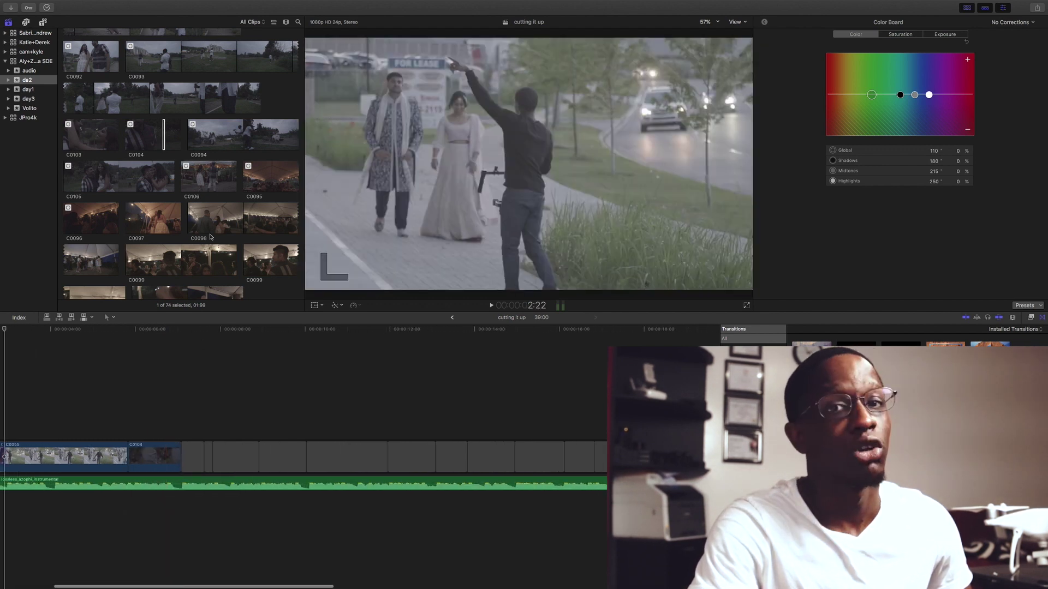
scroll(211, 237, down, 1)
scroll(210, 238, down, 1)
scroll(211, 237, down, 6)
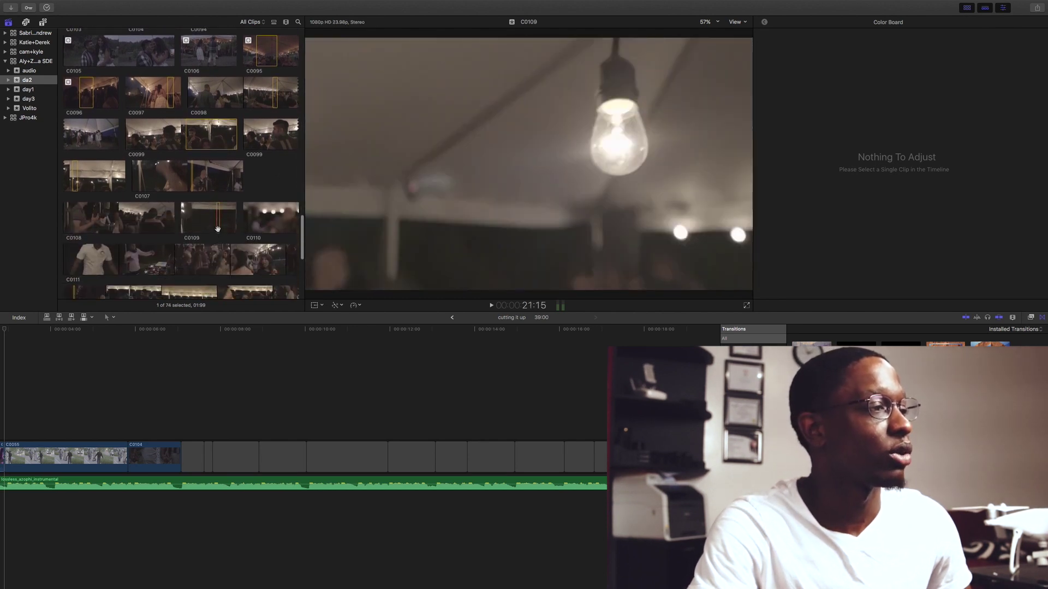
drag(216, 228, 189, 455)
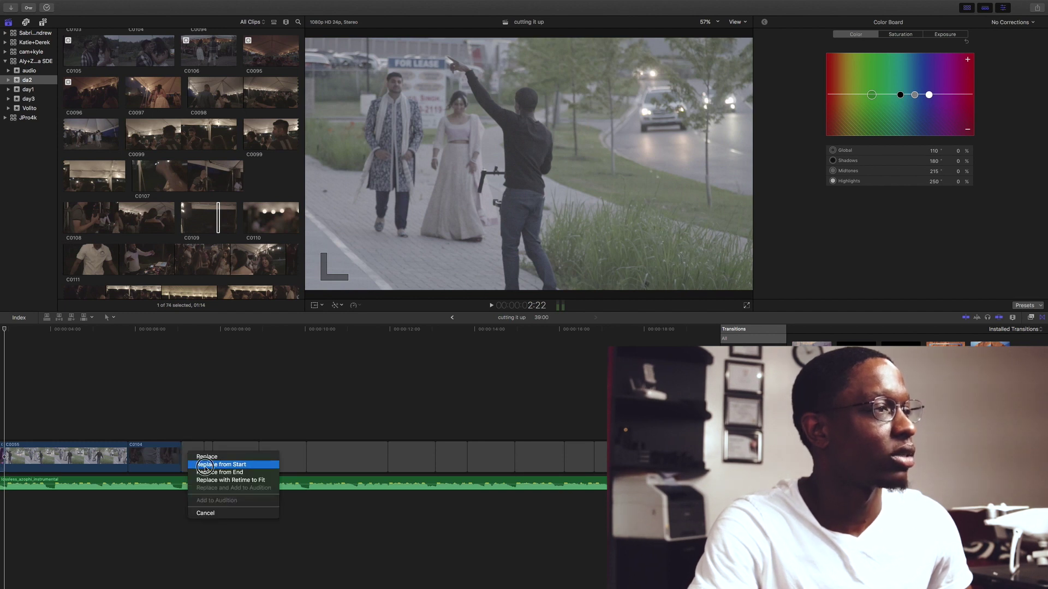
click(205, 465)
scroll(261, 236, down, 10)
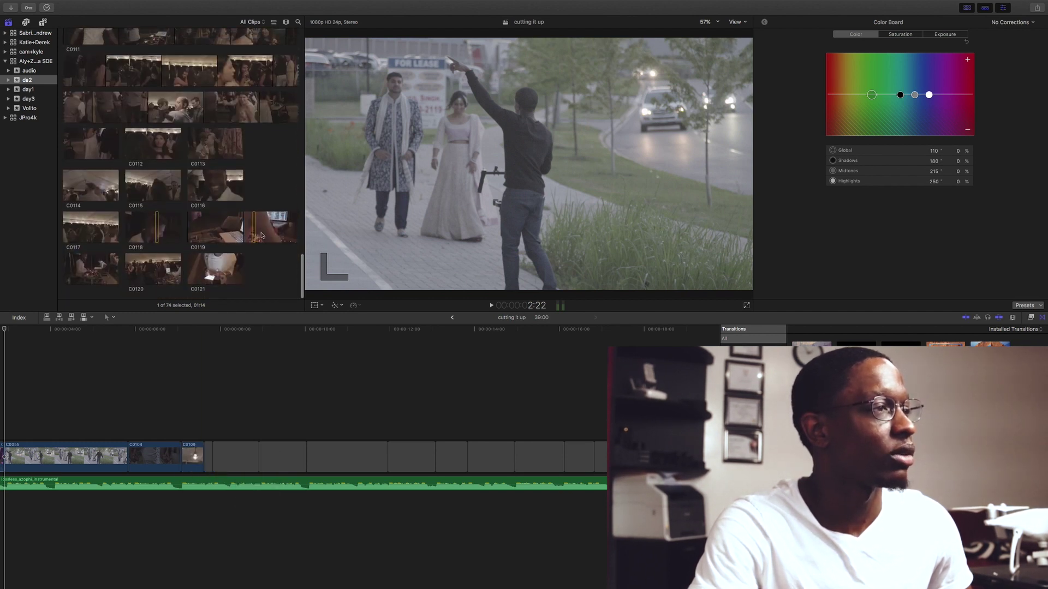
drag(256, 232, 232, 463)
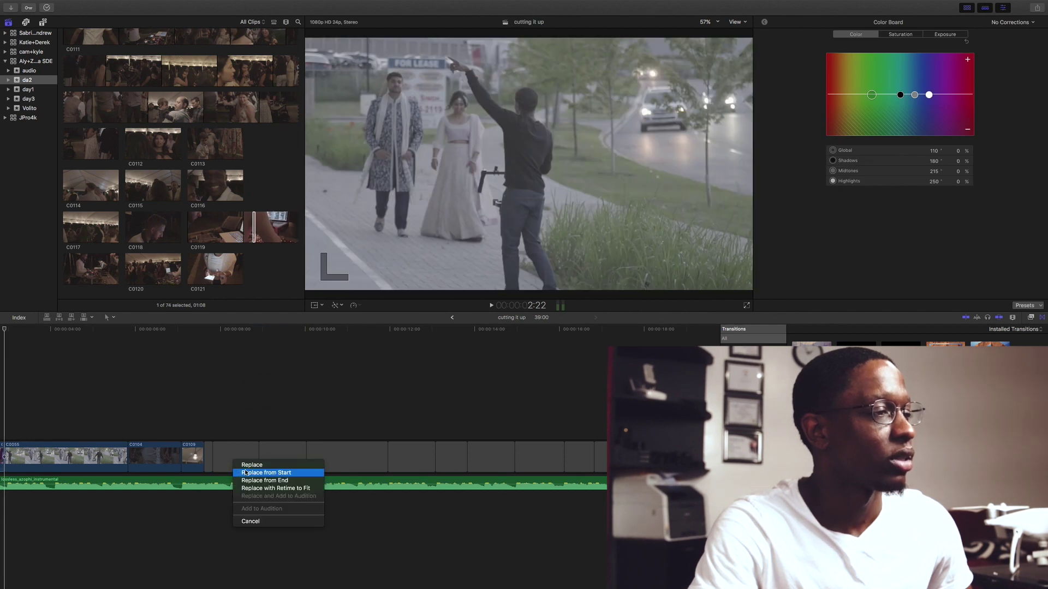
- Choose Replace from Start so C0119 fills the beat slot after C0109
click(244, 471)
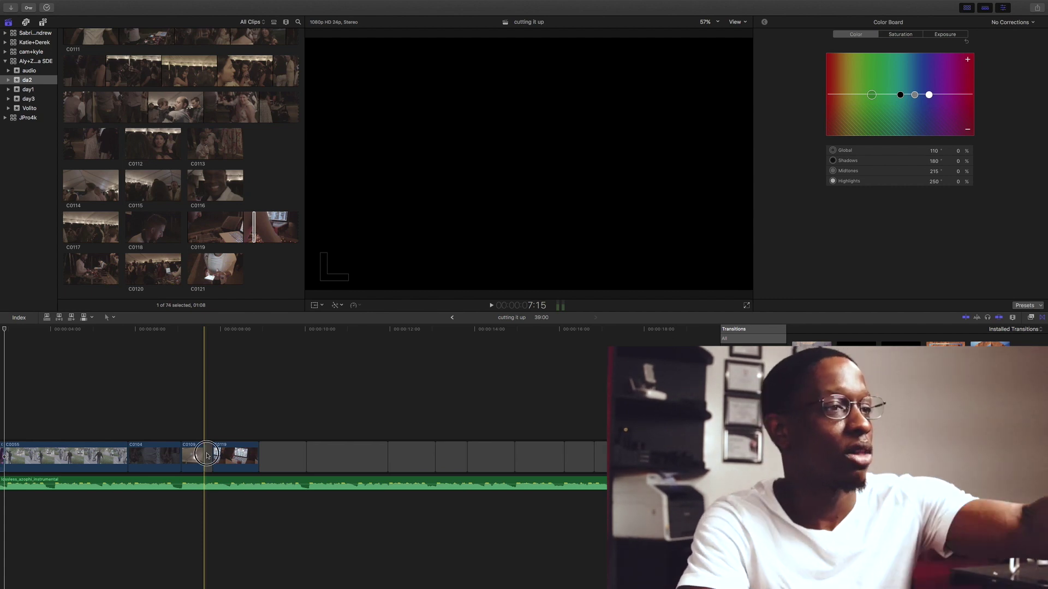
- Ripple-trim the C0109/C0119 cut a few frames later, review it, and delete the five-frame leftover
click(206, 455)
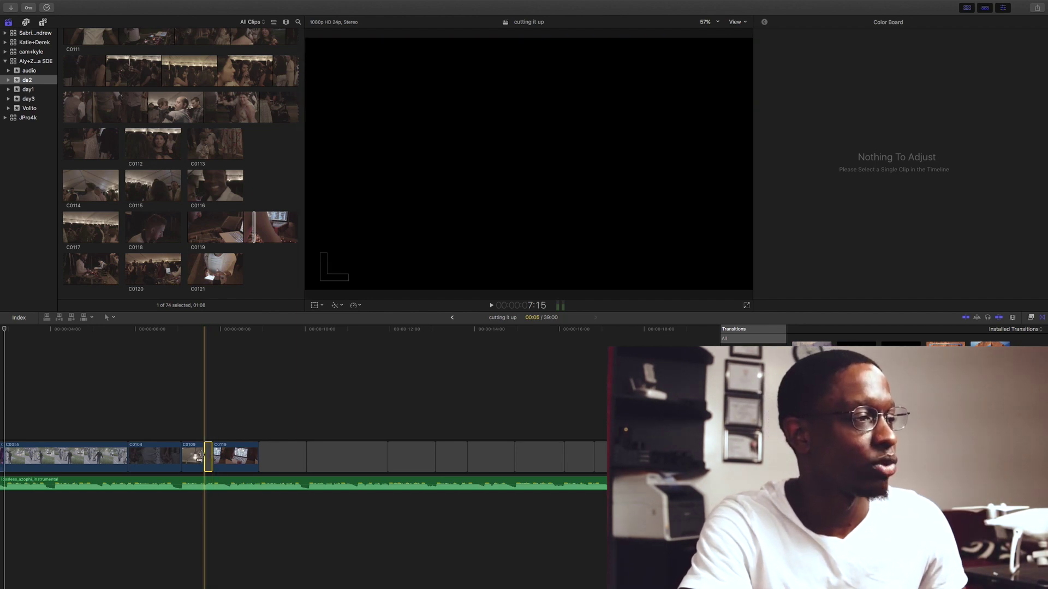
drag(200, 457, 211, 457)
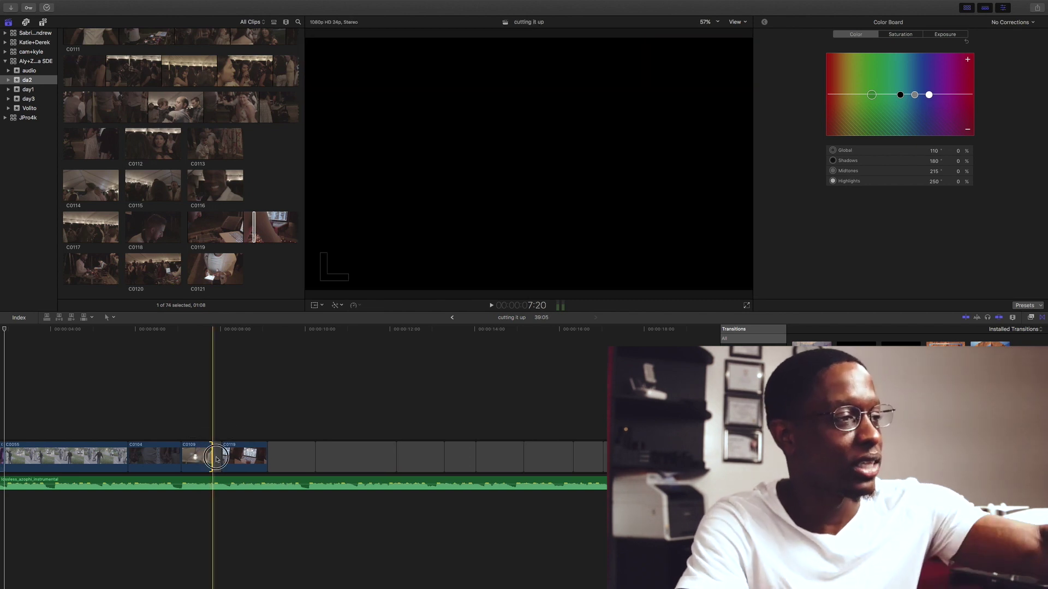
click(216, 457)
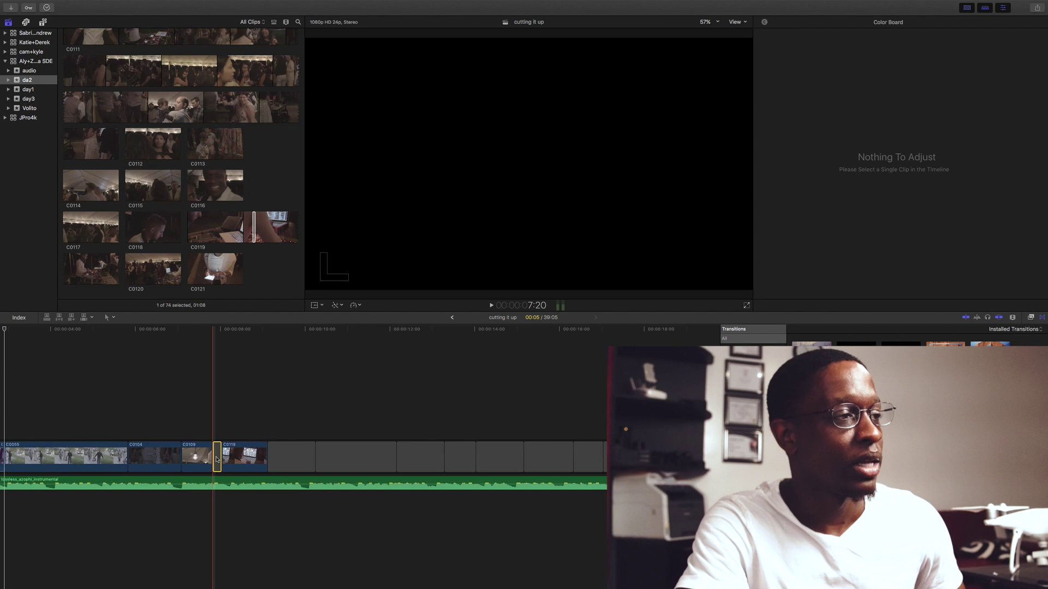
click(491, 305)
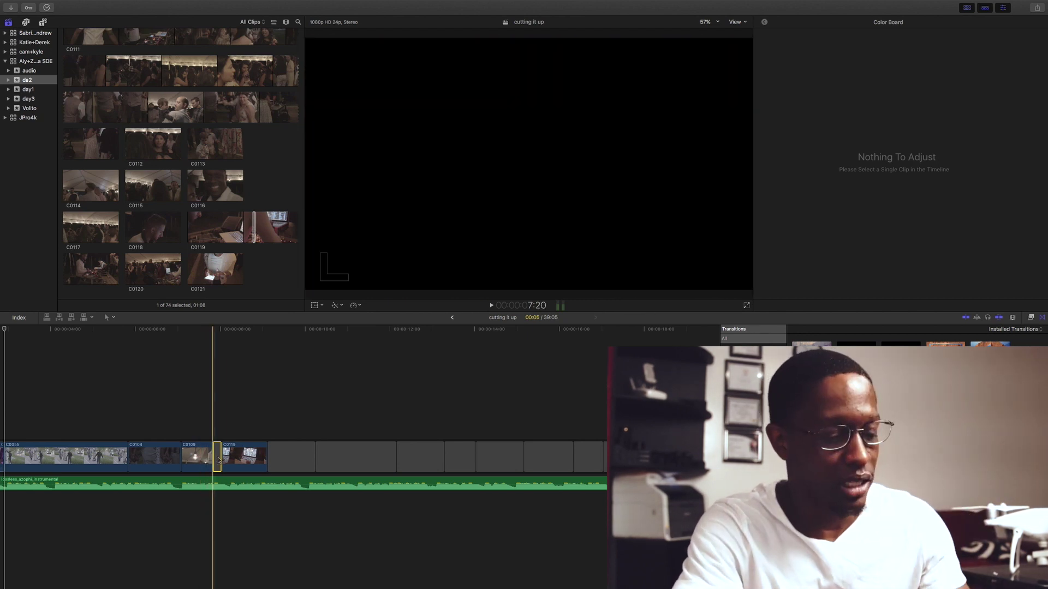
key(Delete)
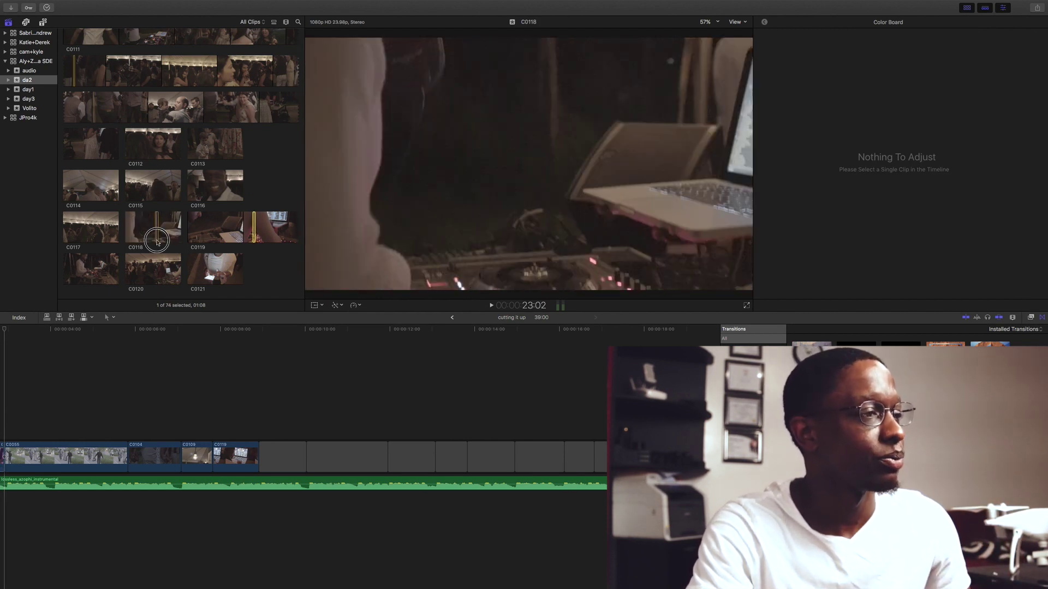
- Fill the slots after C0119 with C0118 and then C0113 from the day3 event, each from its start
drag(156, 234, 281, 458)
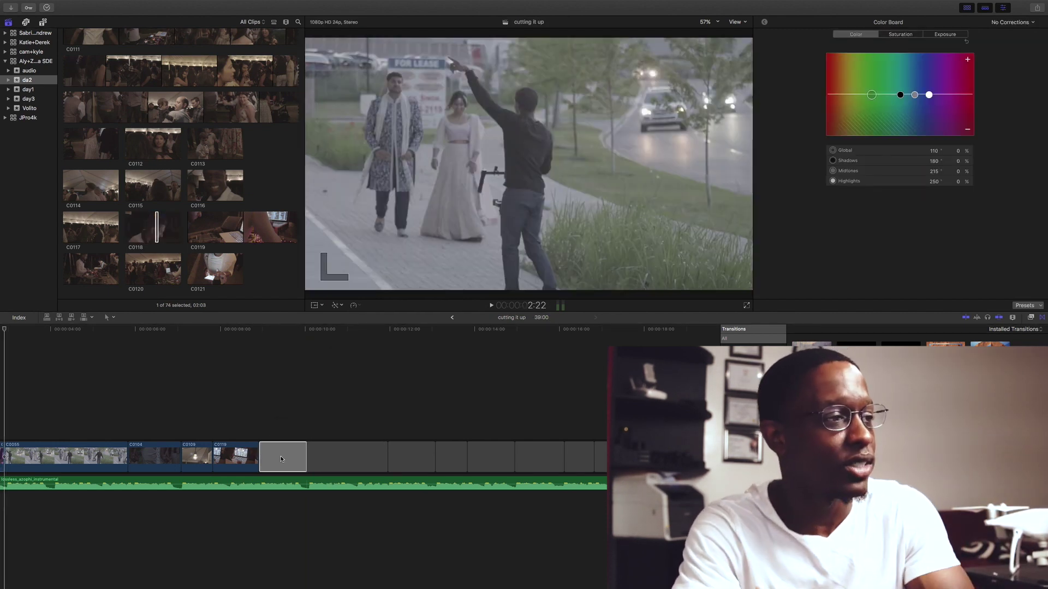
click(304, 468)
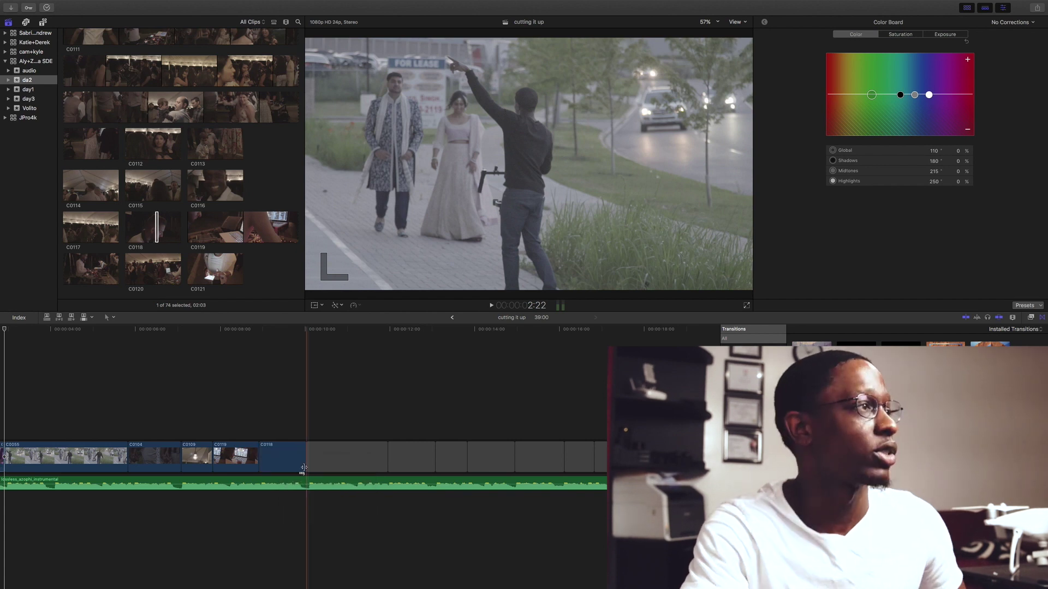
click(37, 99)
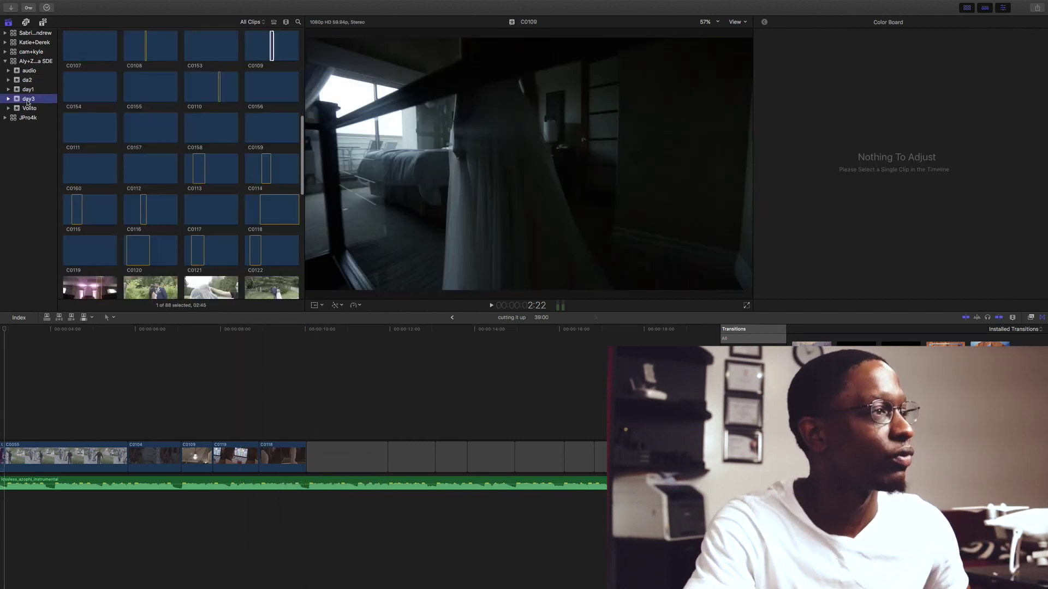
click(196, 181)
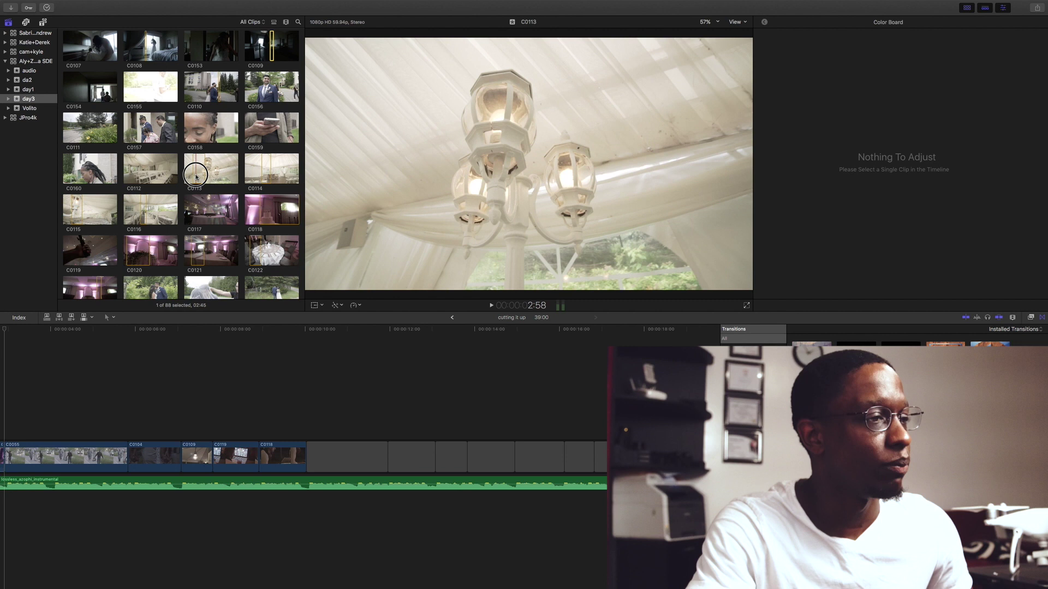
drag(195, 180, 343, 463)
click(362, 473)
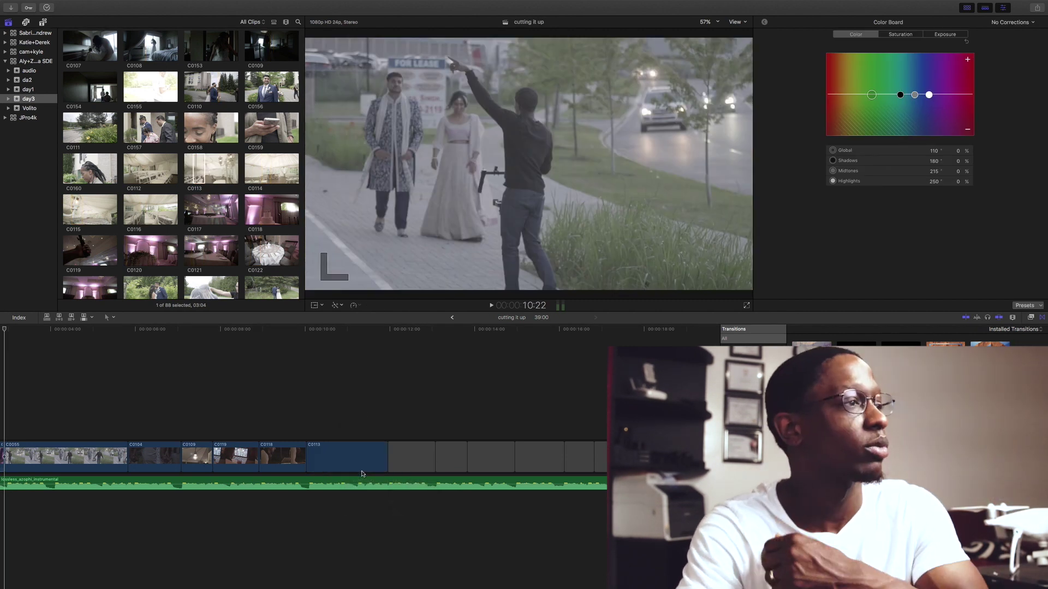
- Fill the next slot with C0122 from its start and zoom the timeline out
click(250, 240)
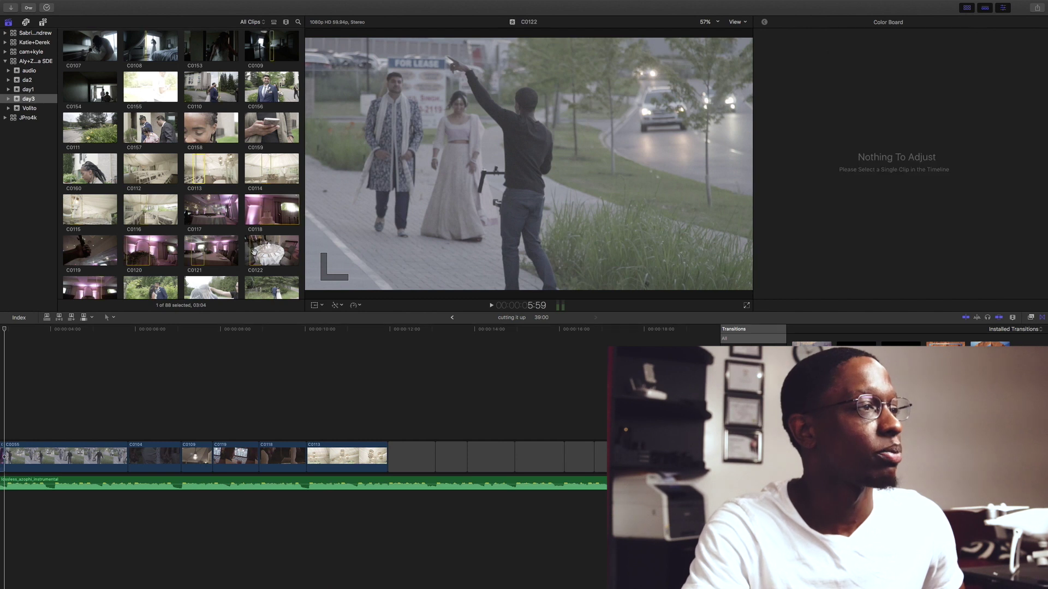
drag(254, 256, 412, 452)
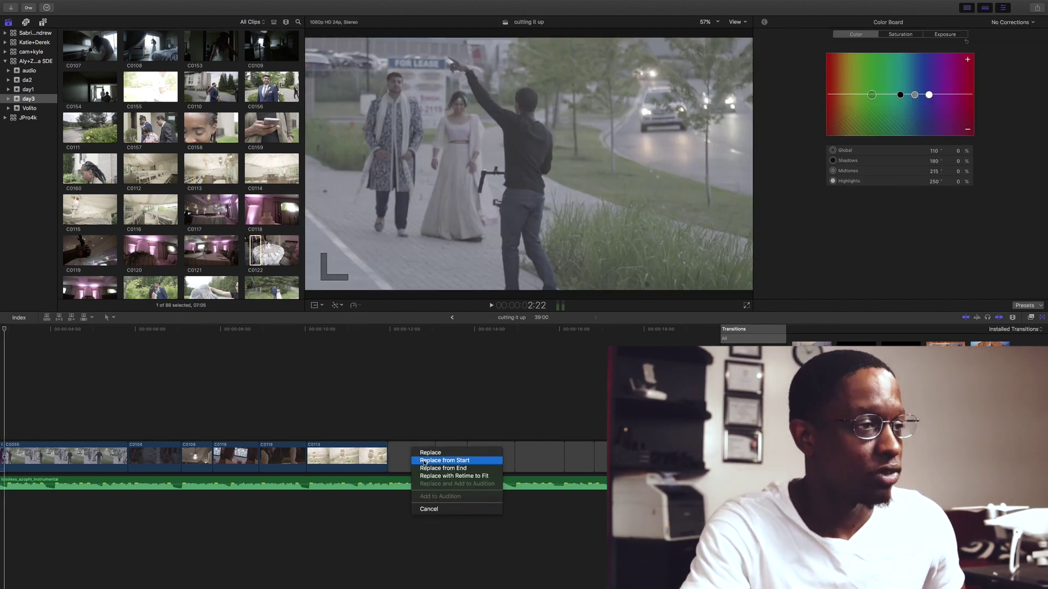
click(426, 461)
scroll(386, 419, right, 10)
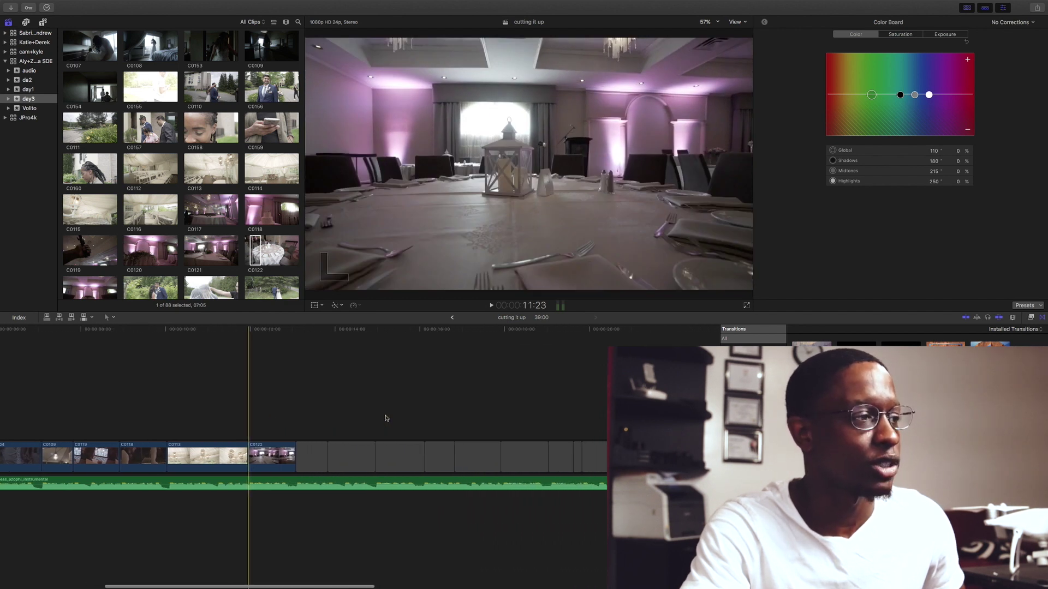
key(super+minus)
key(super+minus)
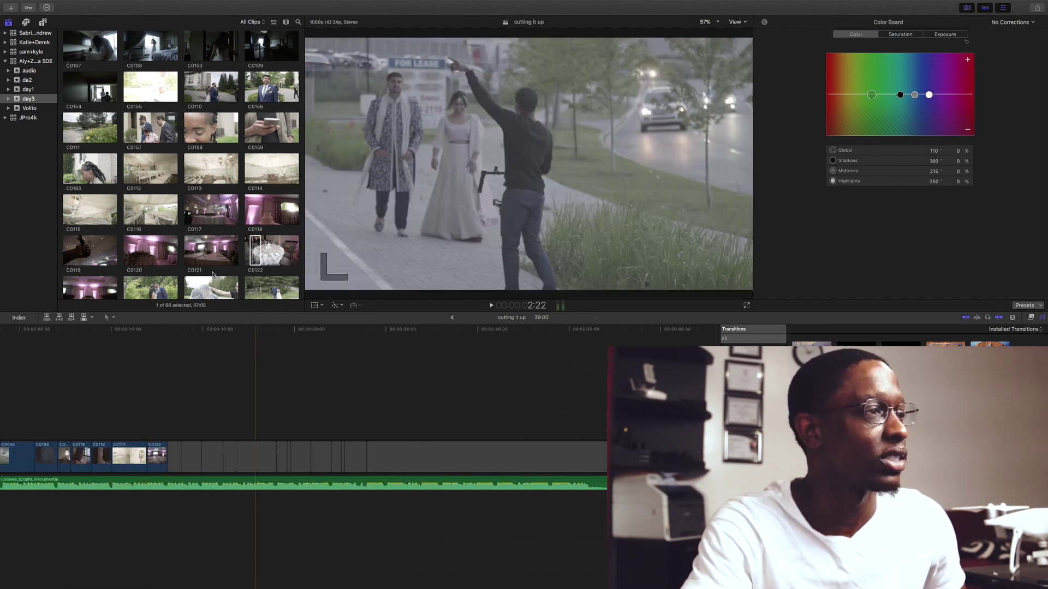
scroll(180, 226, down, 5)
- Fill the following slots with C0125, C0168 and C0120, then add C0148 at the end
click(206, 214)
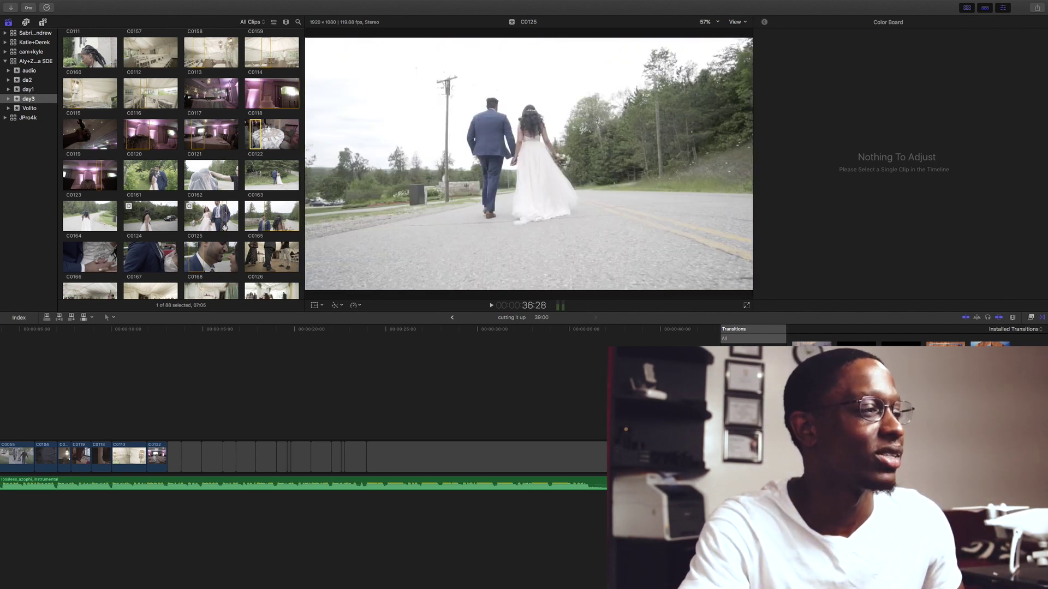
drag(224, 227, 178, 461)
click(222, 470)
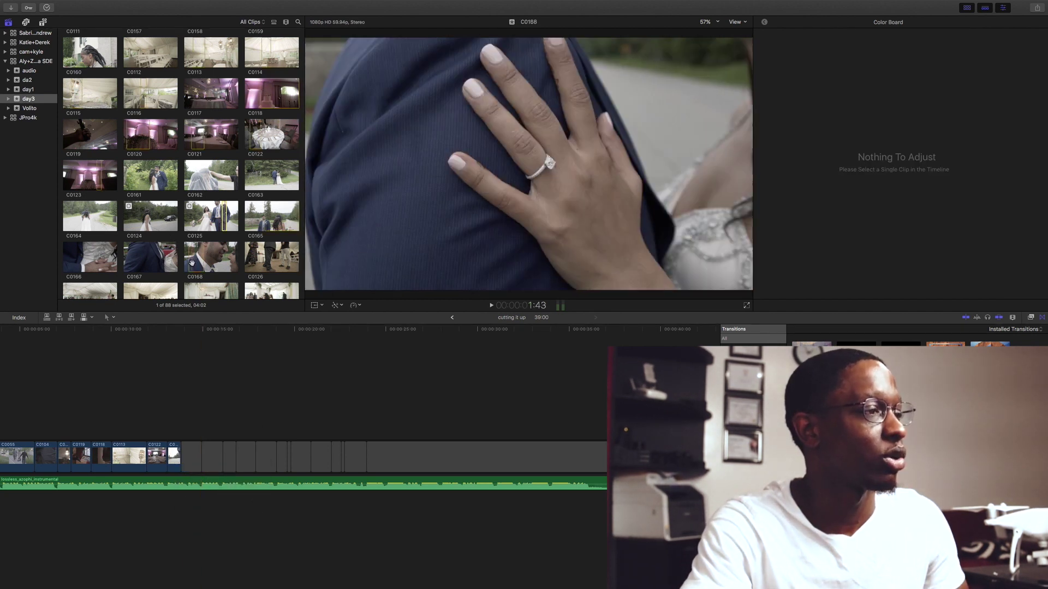
click(192, 265)
drag(192, 265, 192, 462)
click(221, 469)
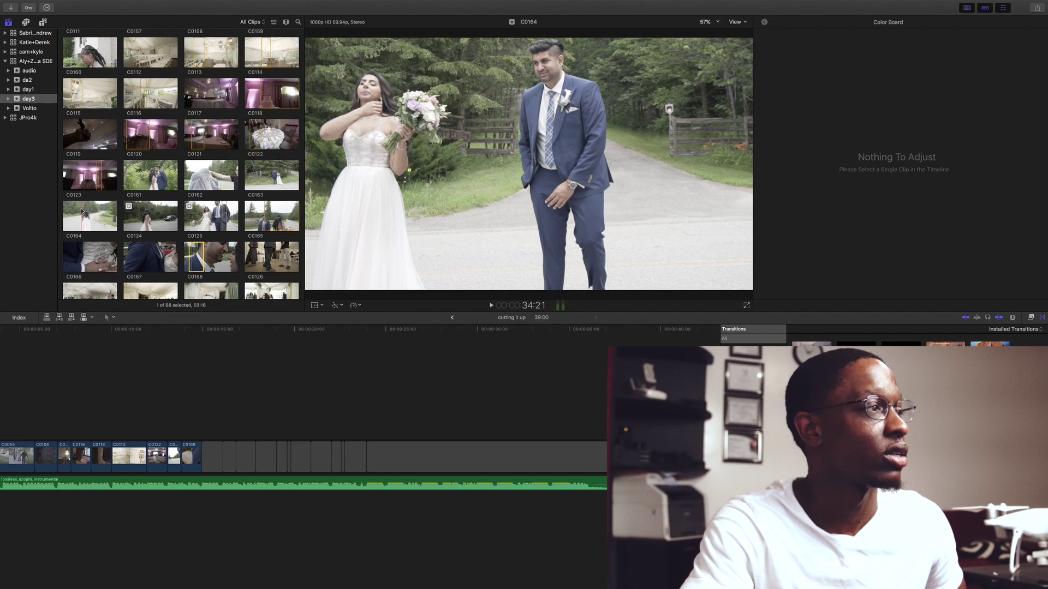
drag(138, 133, 218, 461)
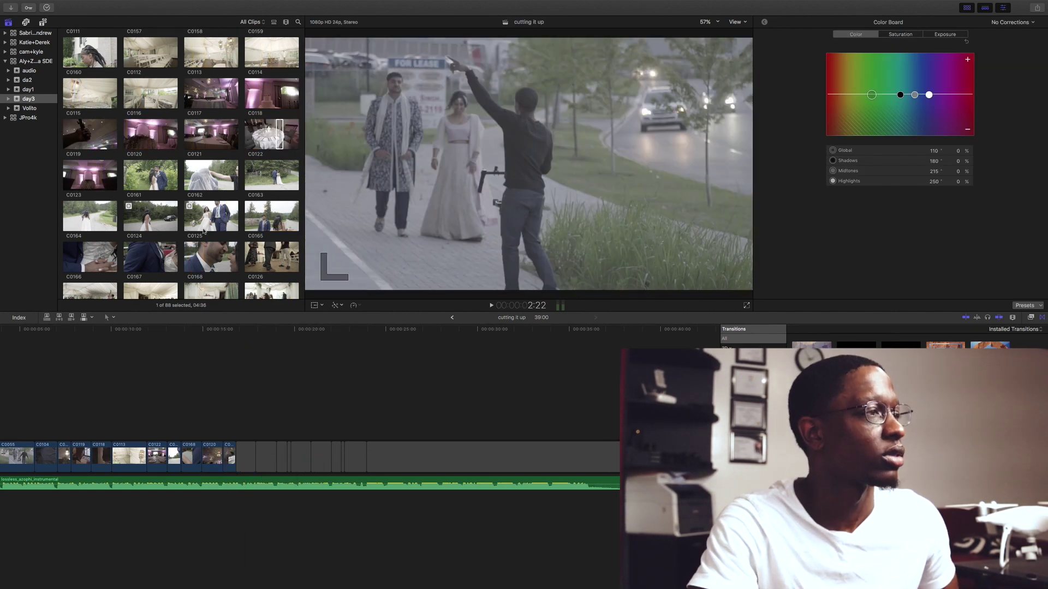
scroll(180, 164, down, 5)
drag(90, 77, 282, 456)
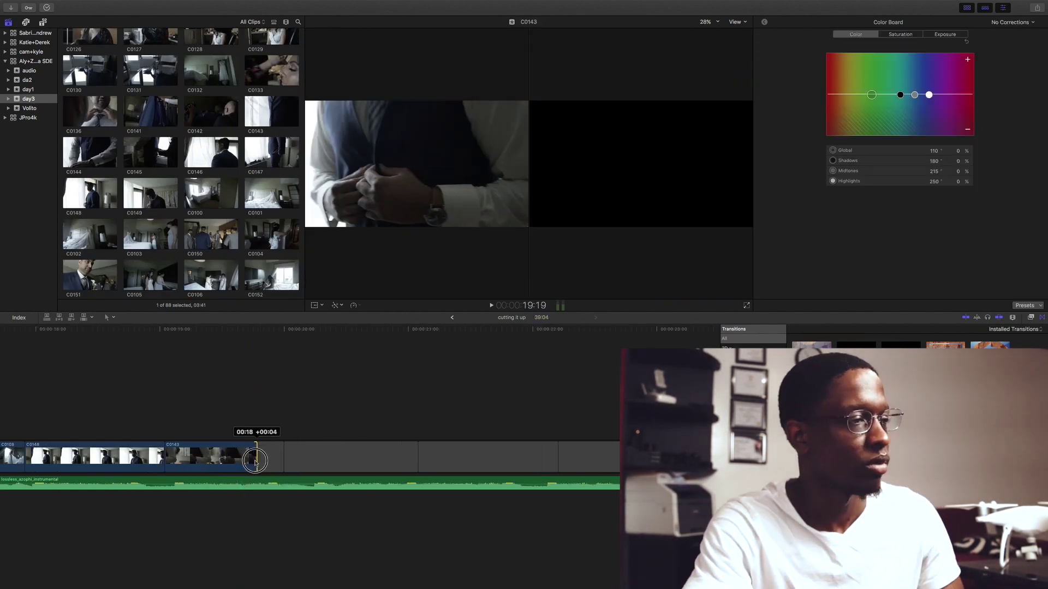
key(super+minus)
key(super+minus)
key(super+minus)
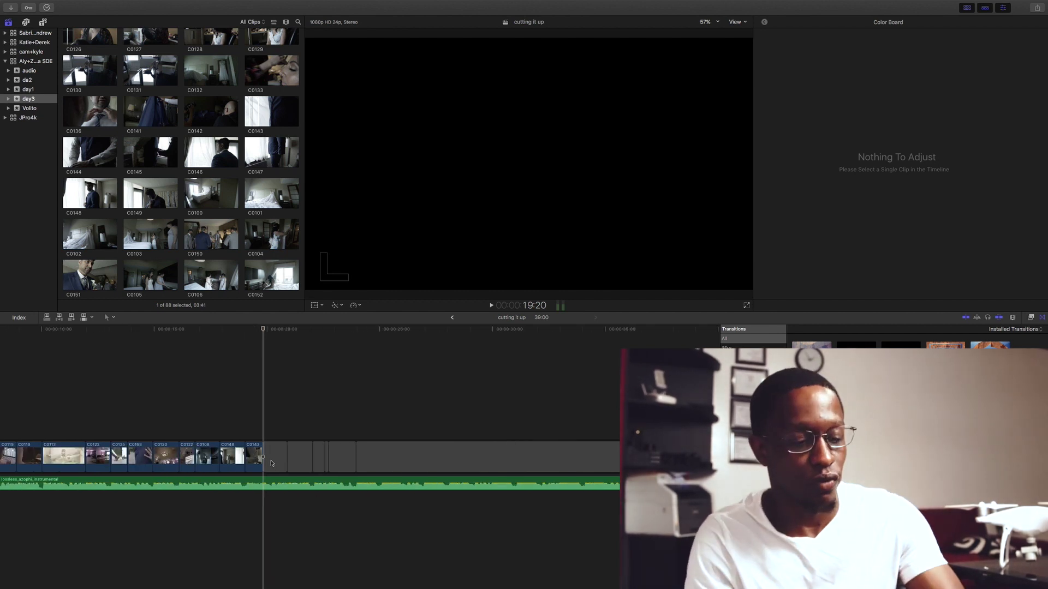
key(Home)
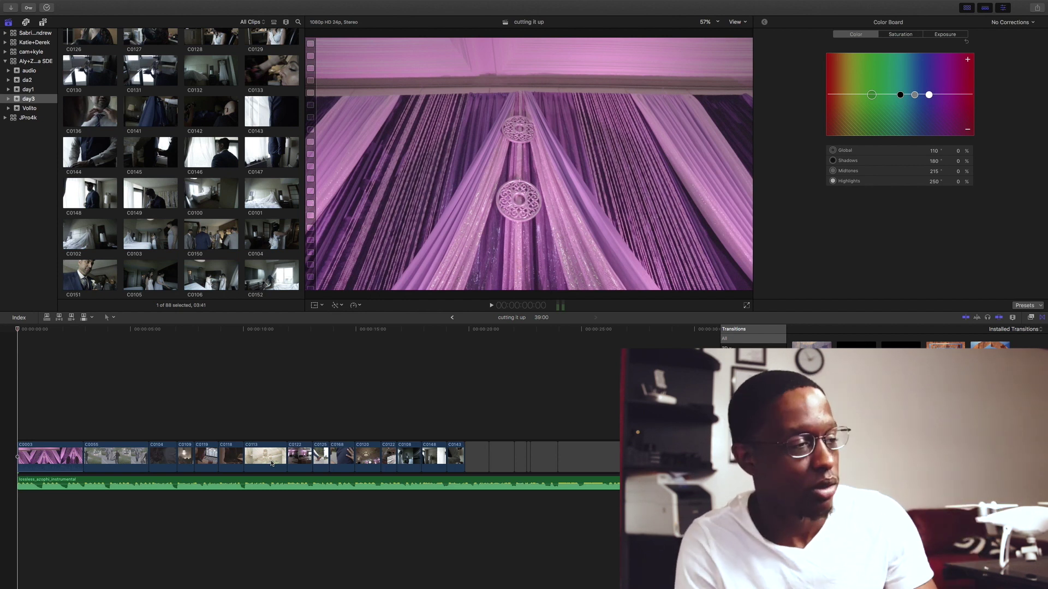
key(space)
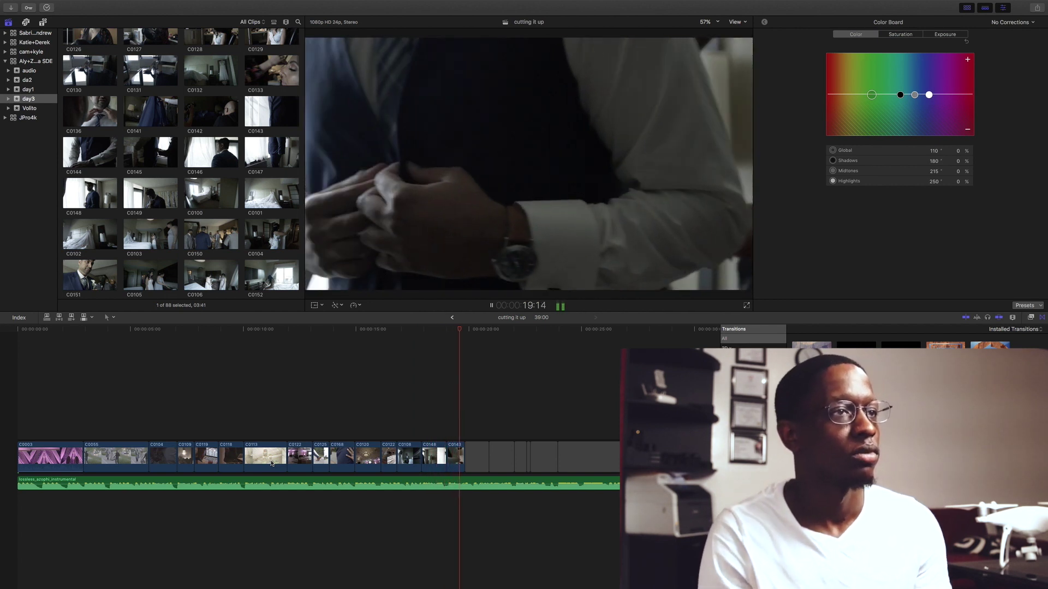
key(space)
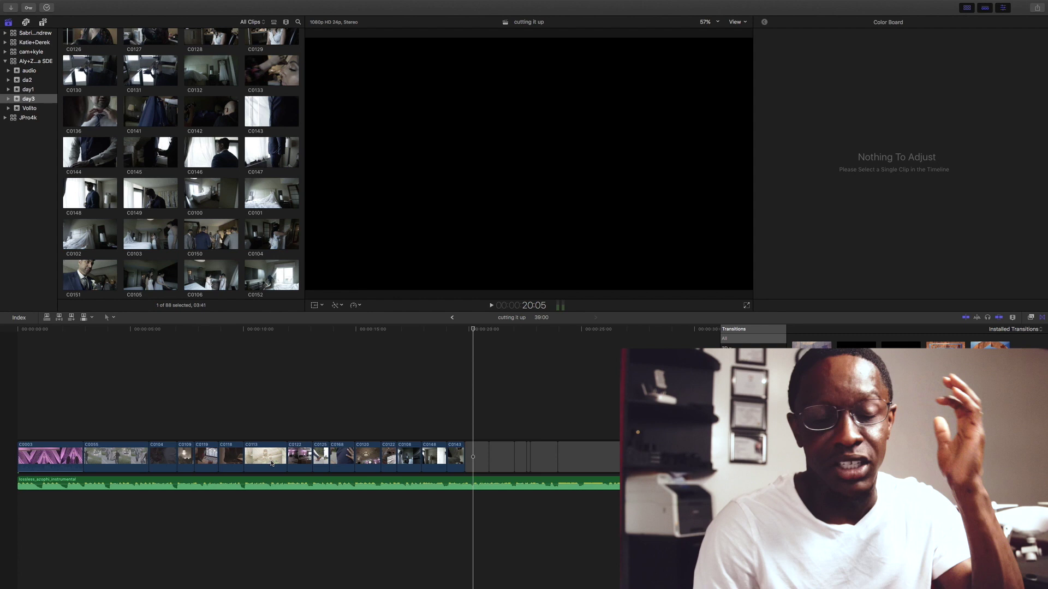
- Replace the placeholders after C0143 with C0101 and C0102, marking C0102's start point first
scroll(271, 463, right, 5)
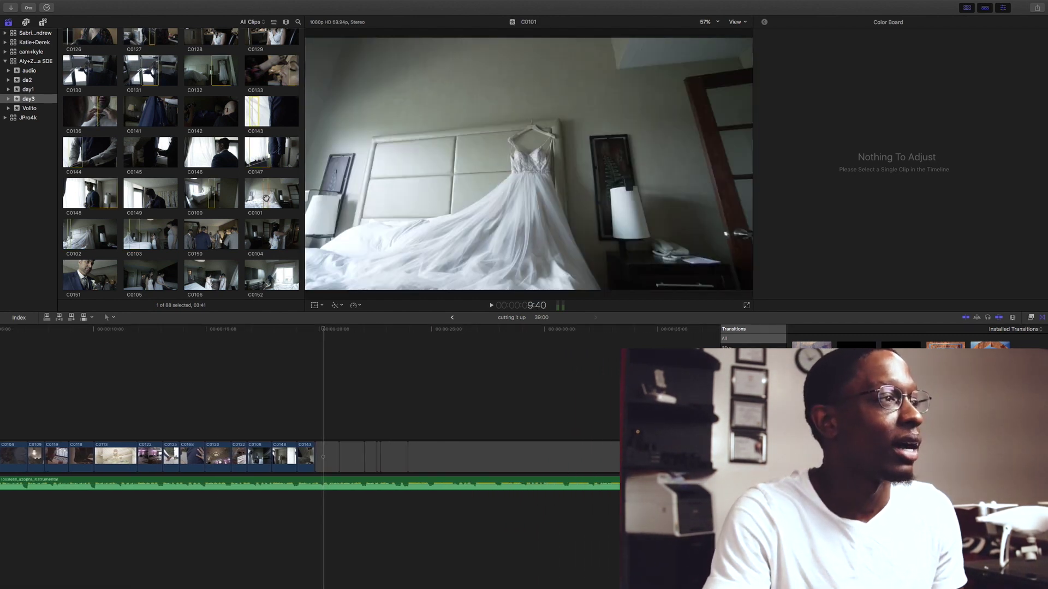
drag(265, 195, 331, 465)
click(351, 475)
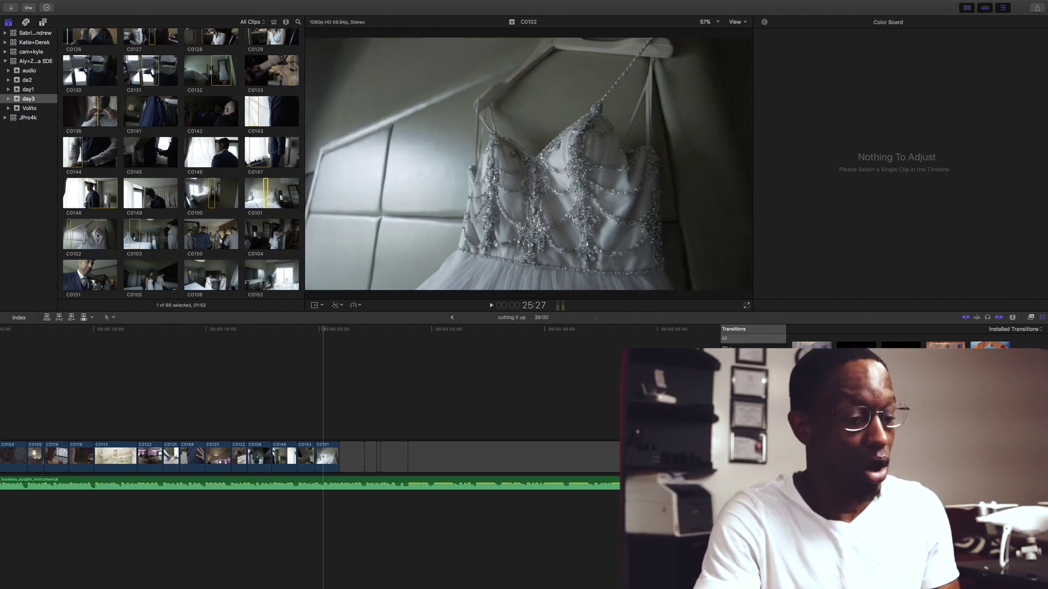
key(i)
key(space)
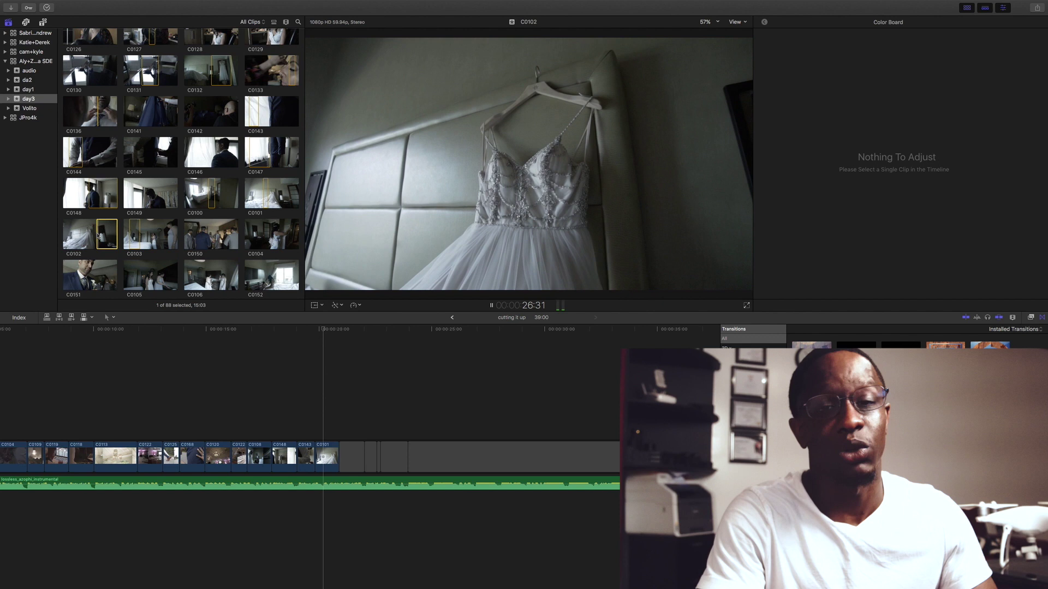
drag(98, 247, 349, 462)
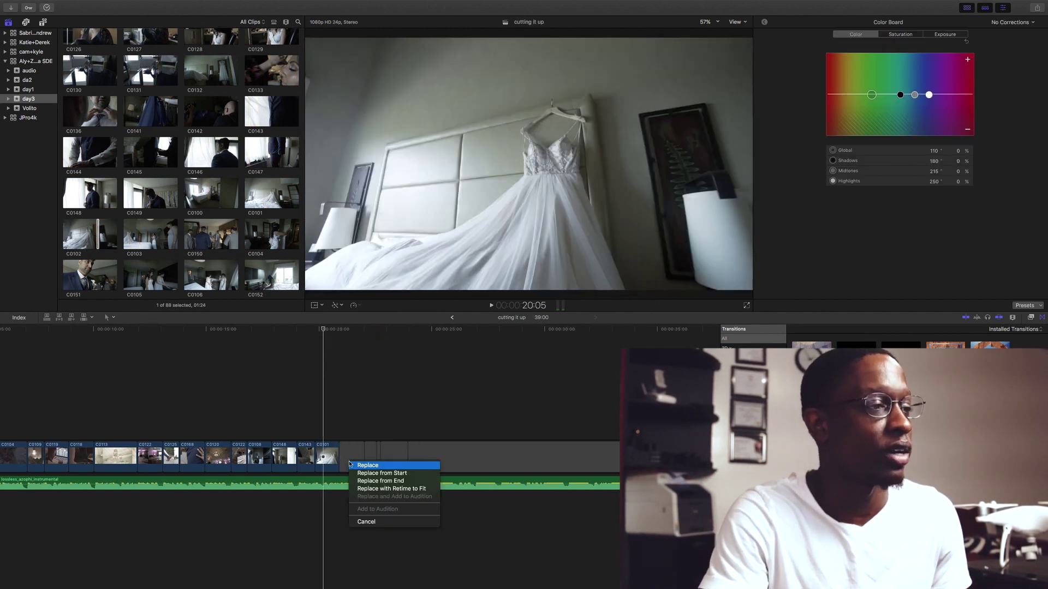
click(365, 474)
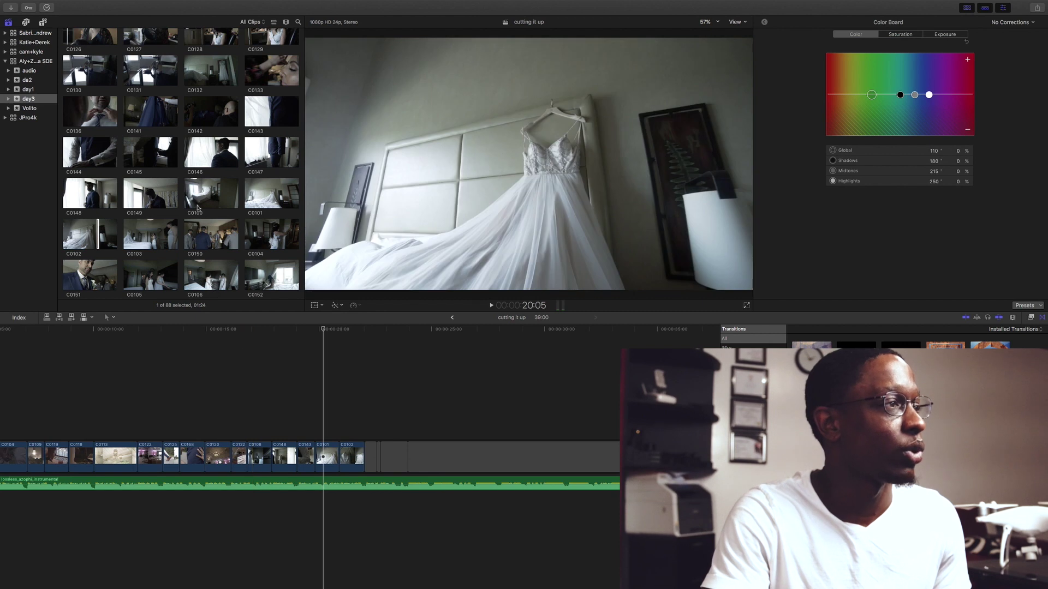
- Replace the next placeholder with C0100 and extend its end to close the leftover gap
click(198, 208)
click(335, 371)
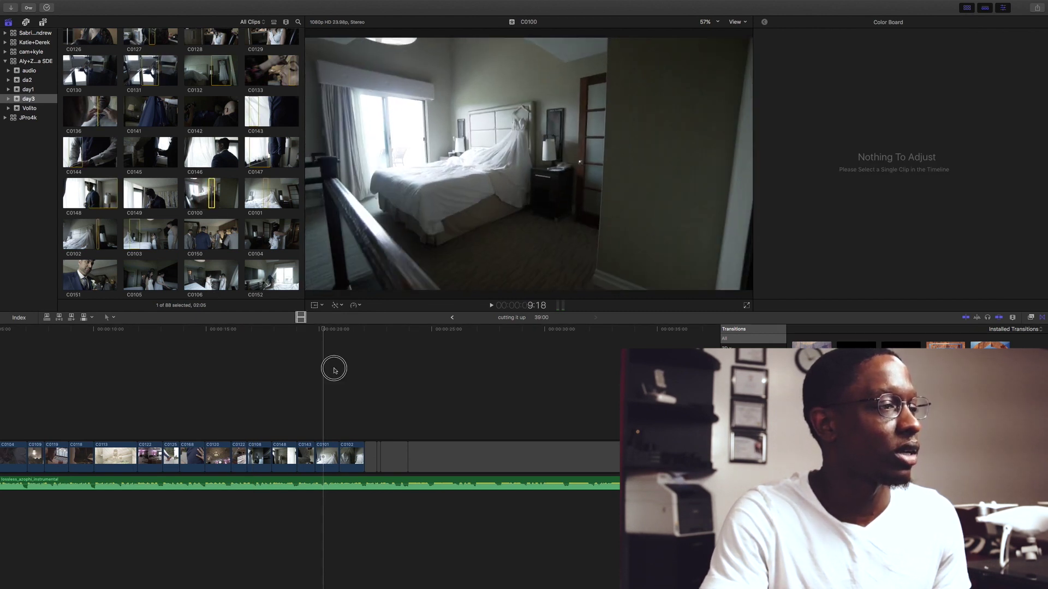
click(370, 454)
drag(370, 461, 370, 460)
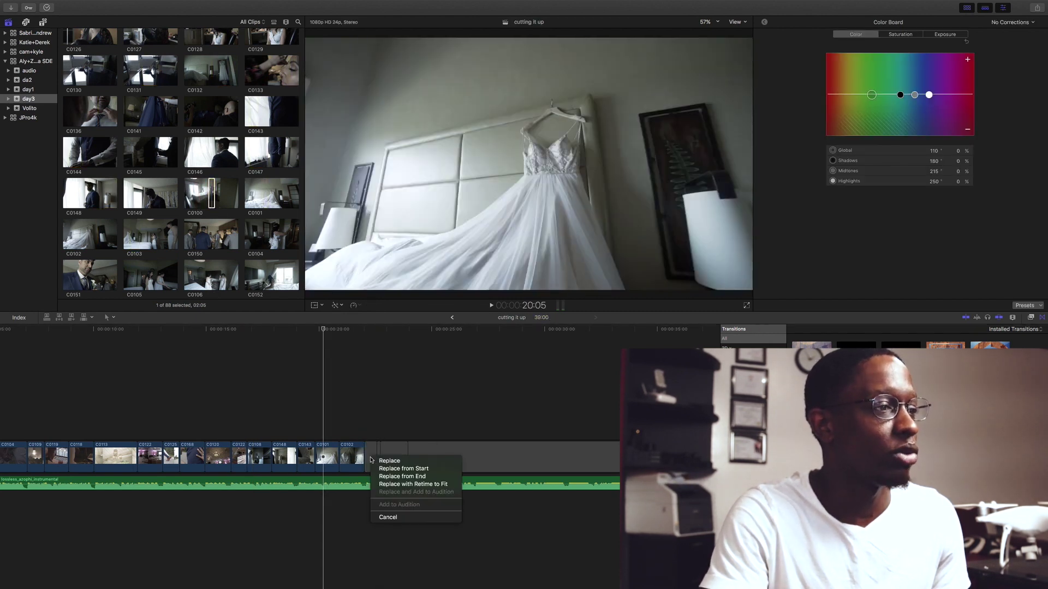
click(403, 469)
key(super+equal)
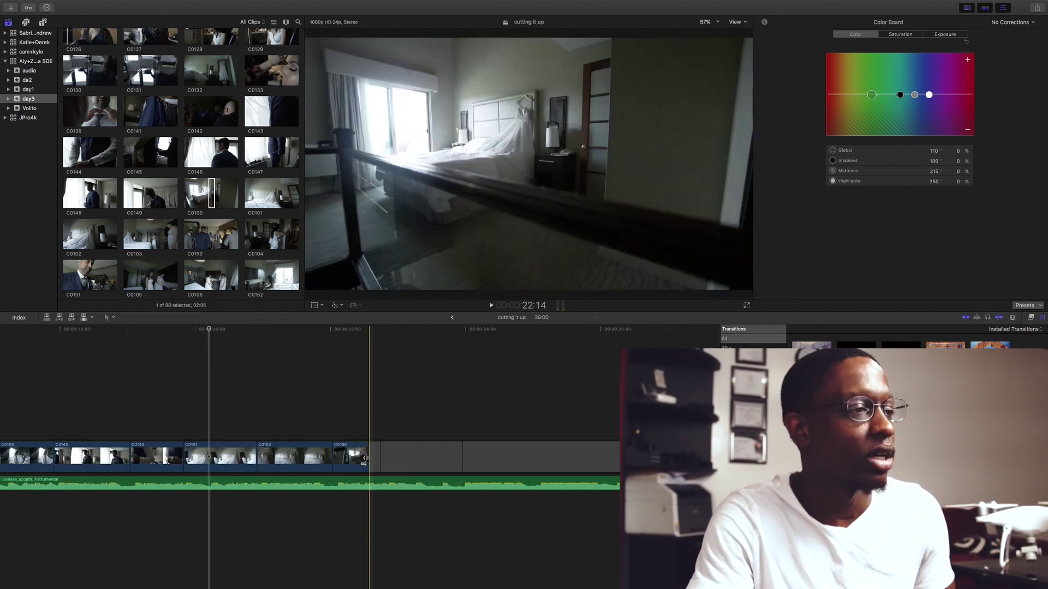
click(373, 463)
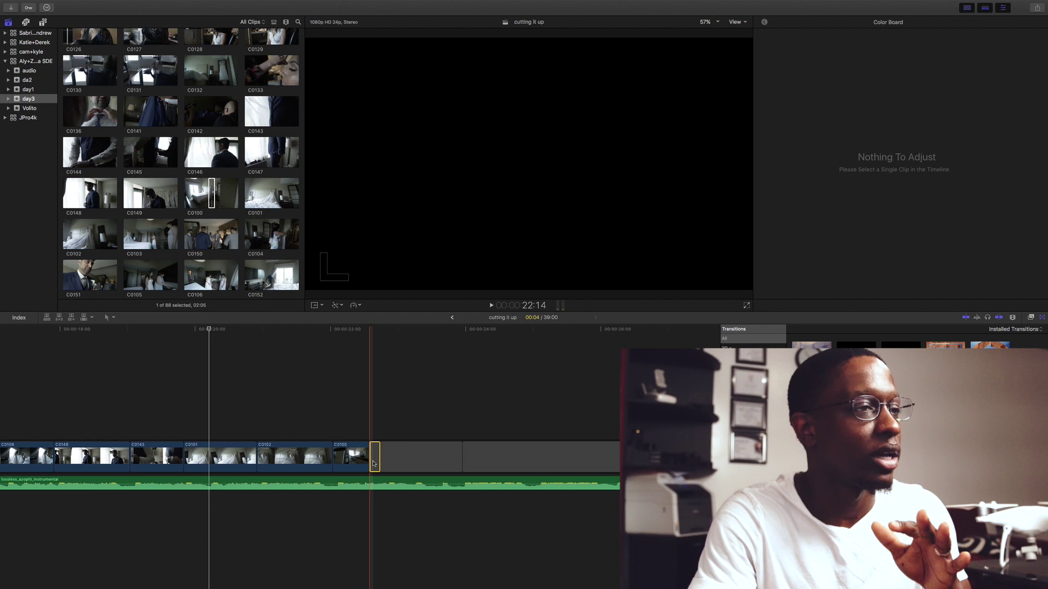
drag(367, 460, 377, 463)
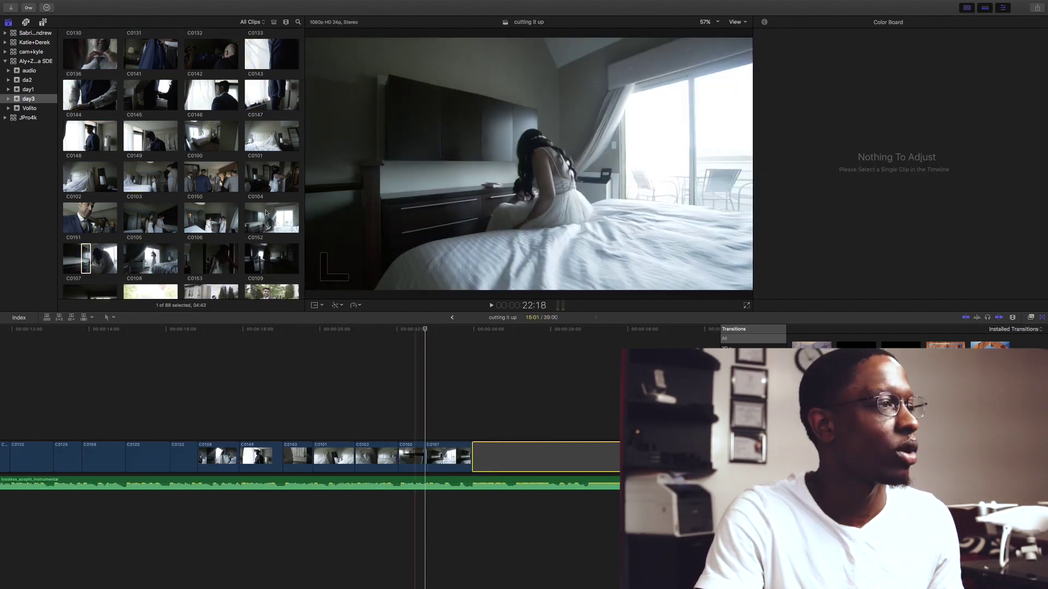
- Fill the last placeholder with drone clip DJI_0005 and play the whole sequence back from the start
click(30, 108)
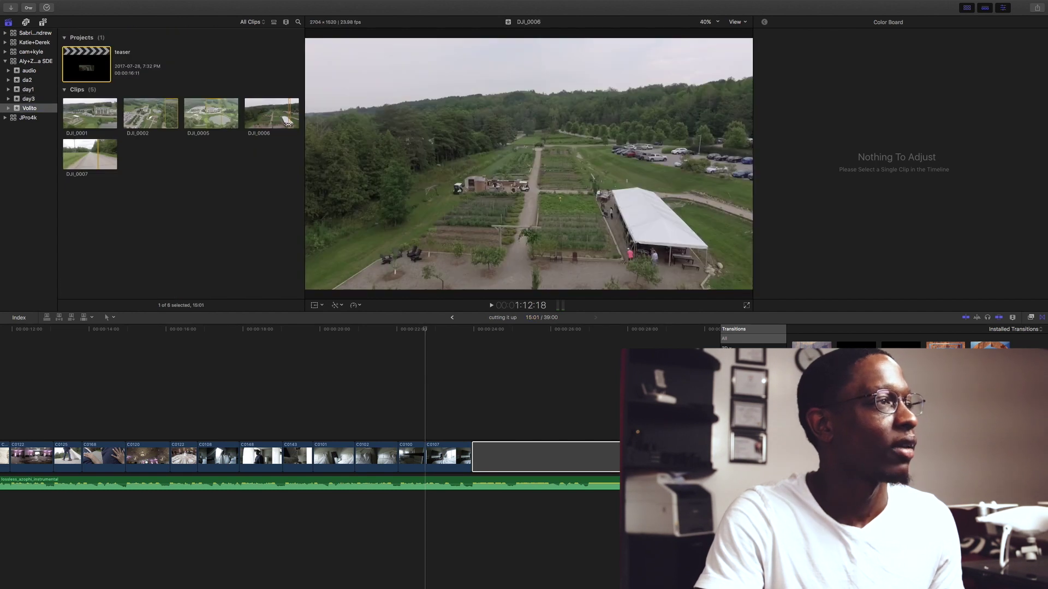
drag(213, 113, 501, 464)
click(519, 466)
key(shift+z)
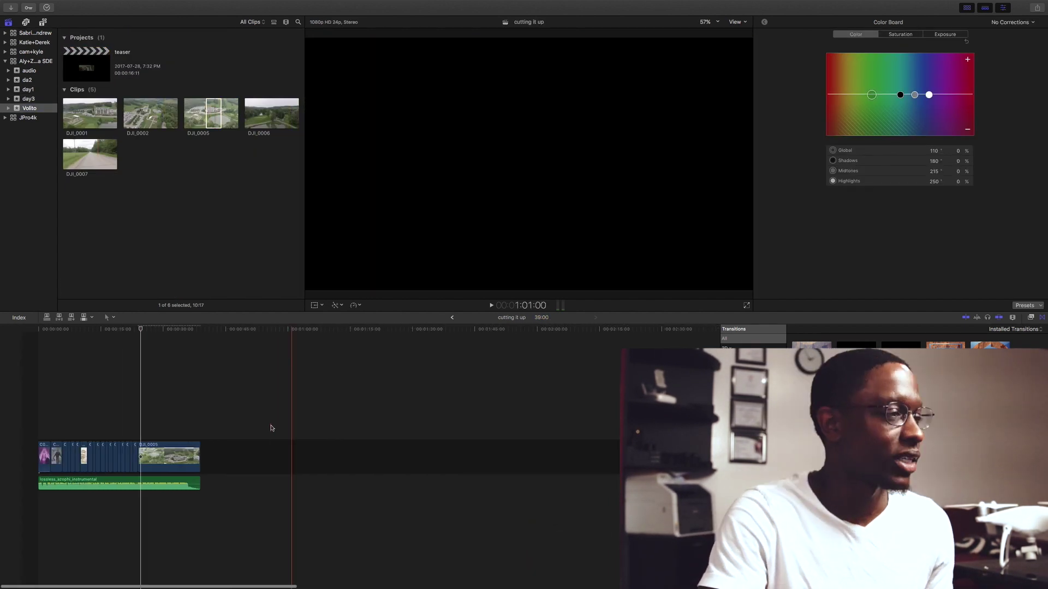
key(Home)
key(space)
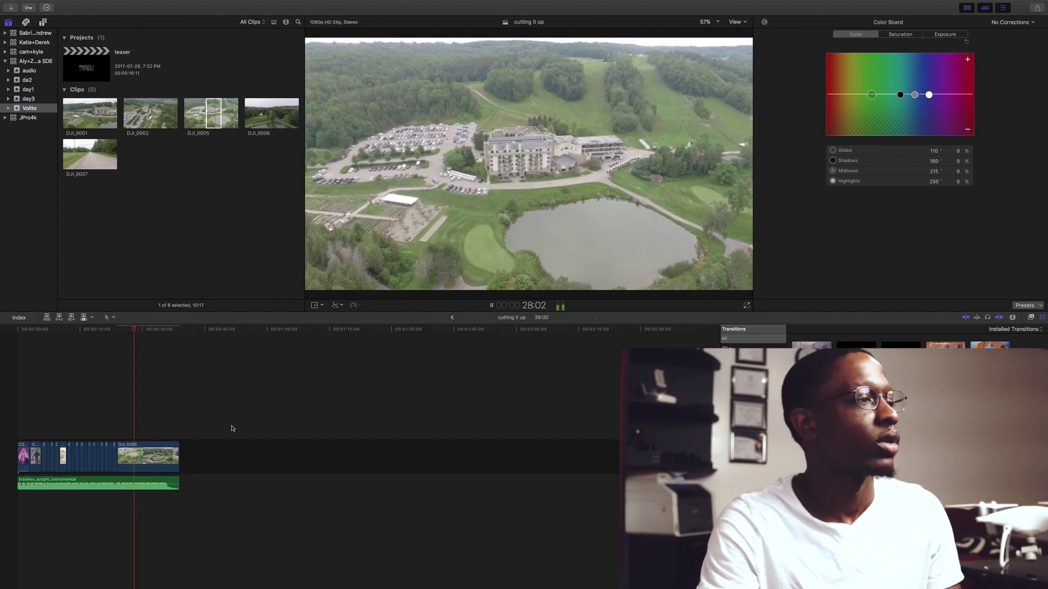
key(space)
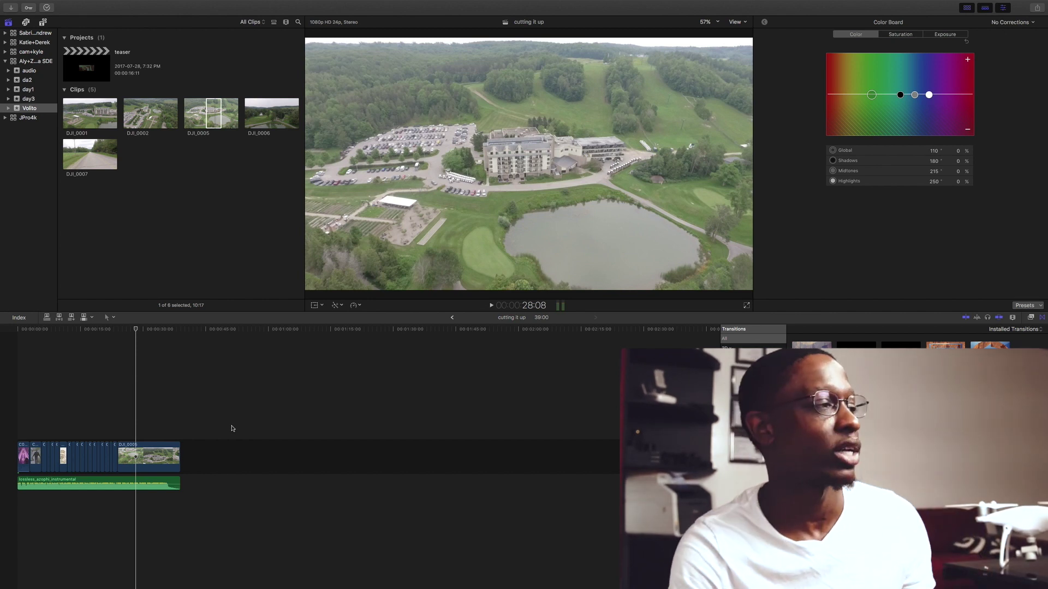
key(space)
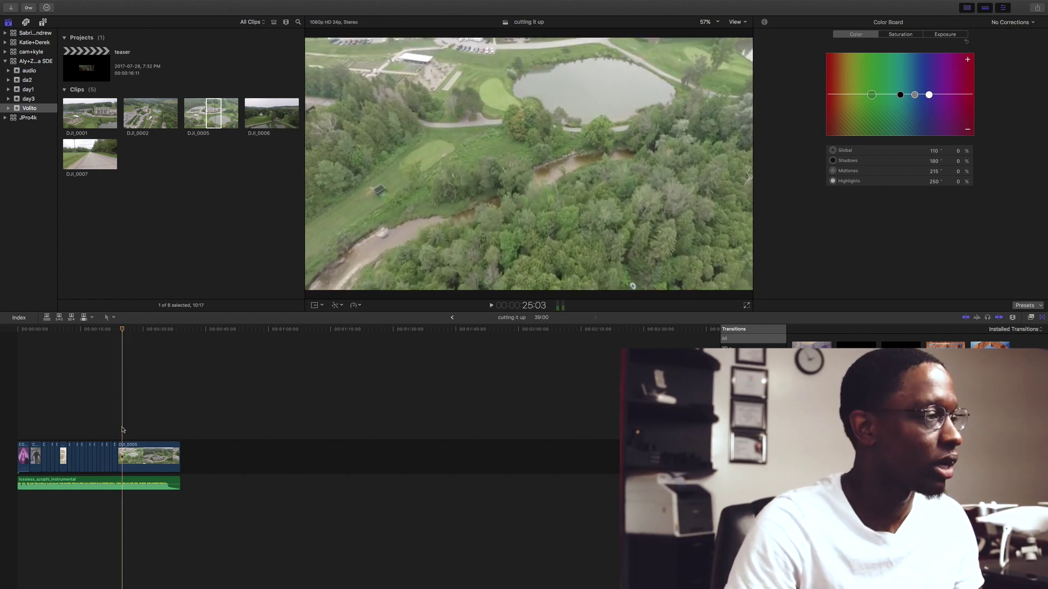
- Check DJI_0005's speed settings, merge all clips into one compound clip, and show its video properties
click(124, 456)
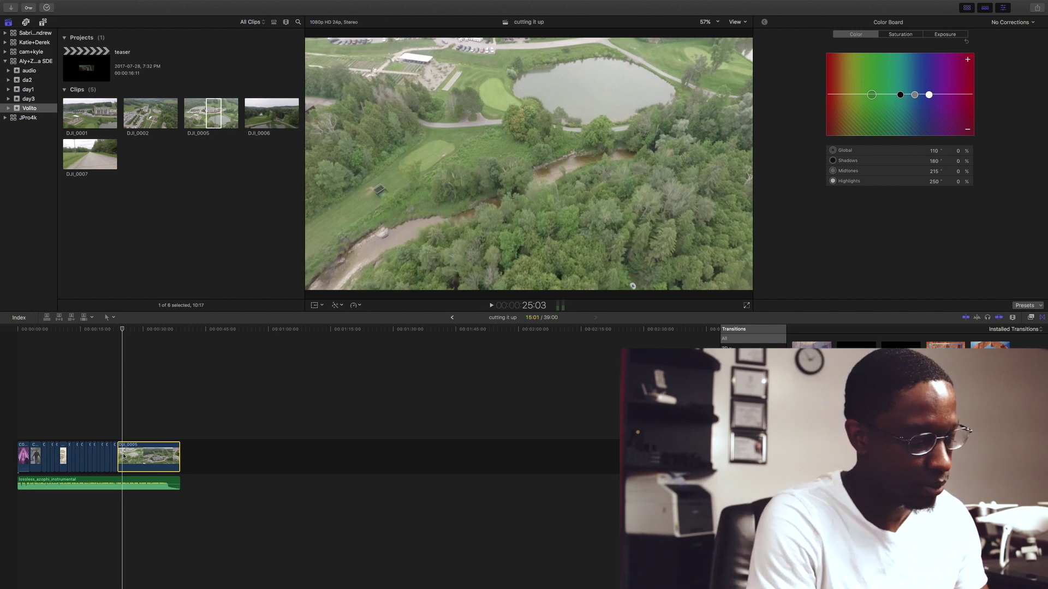
key(super+r)
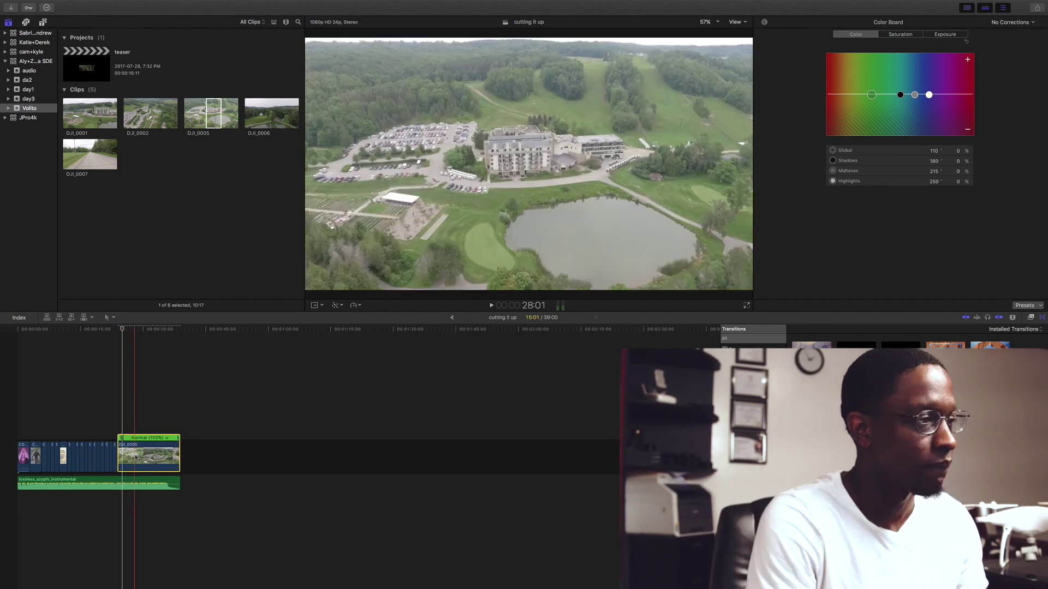
key(super+equal)
key(super+a)
right_click(193, 446)
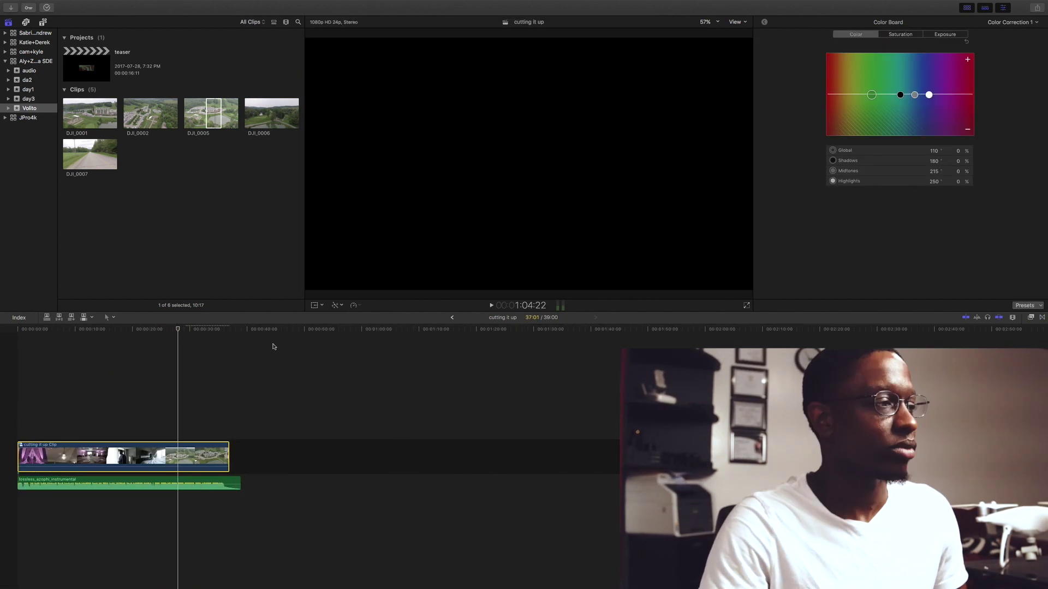
click(944, 34)
click(900, 34)
click(855, 34)
click(865, 96)
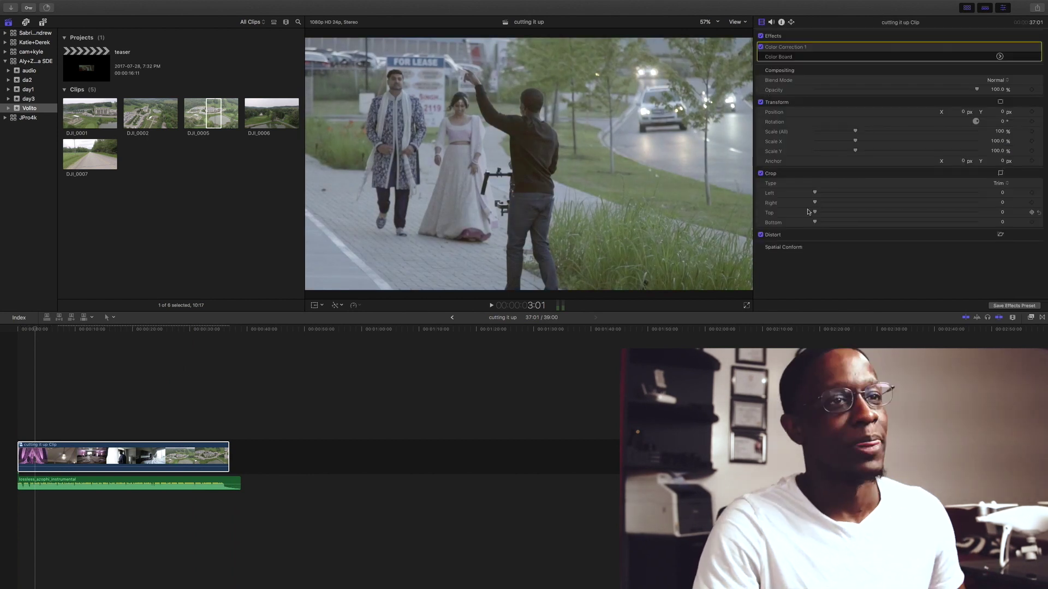
key(super+6)
key(Home)
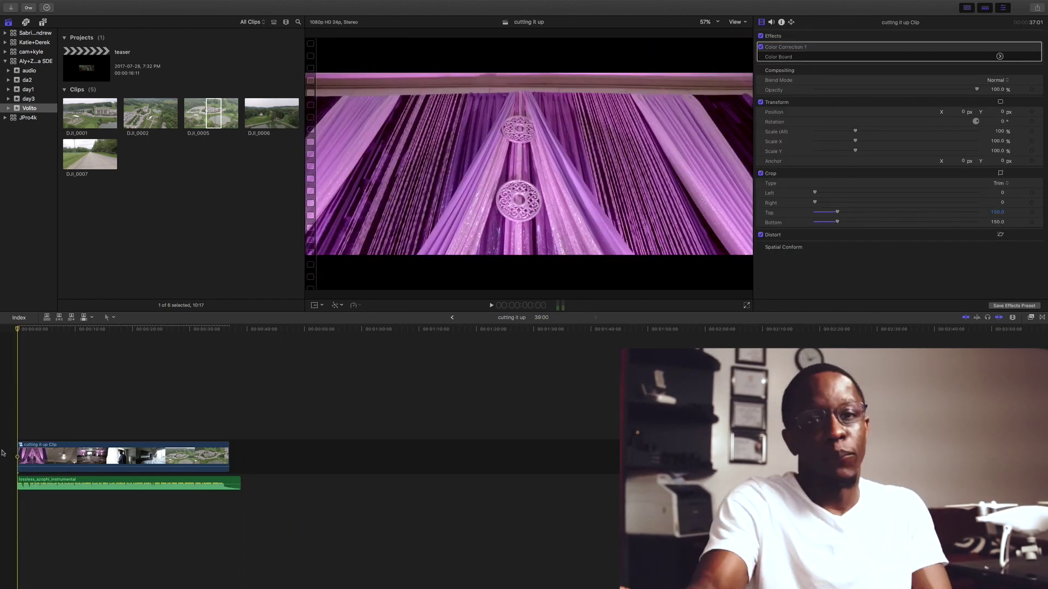
key(space)
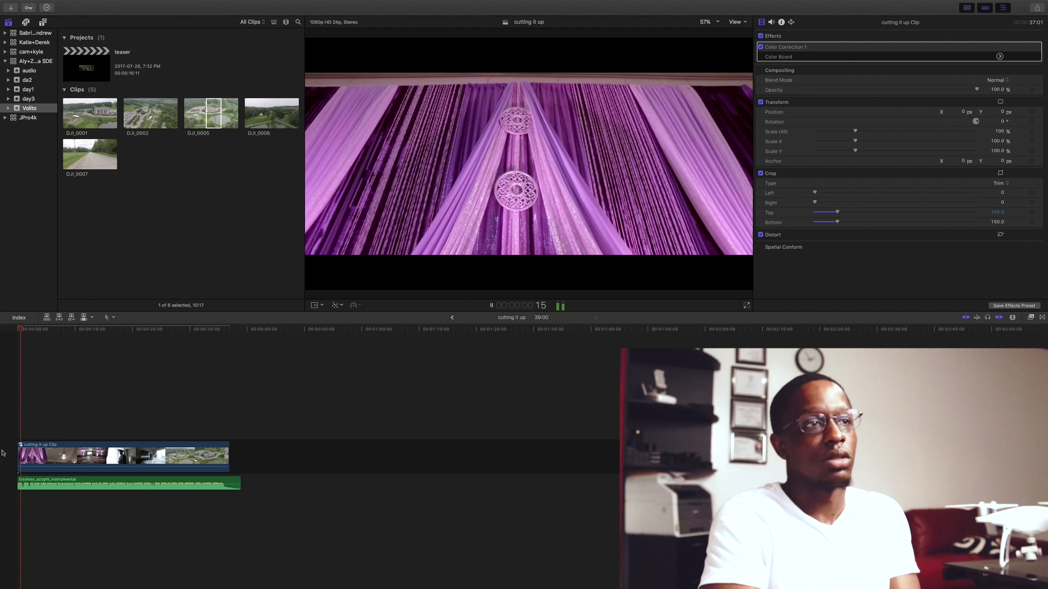